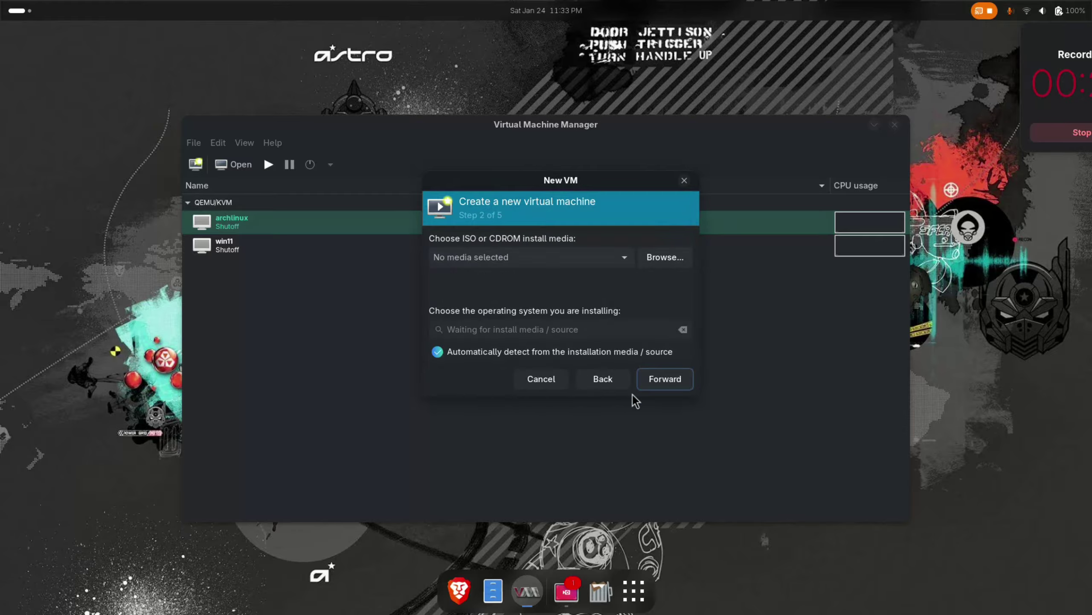
# Choose linuxmint-22.3-cinnamon-64bit.iso from the Downloads folder as the new virtual machine's install media
pyautogui.click(625, 258)
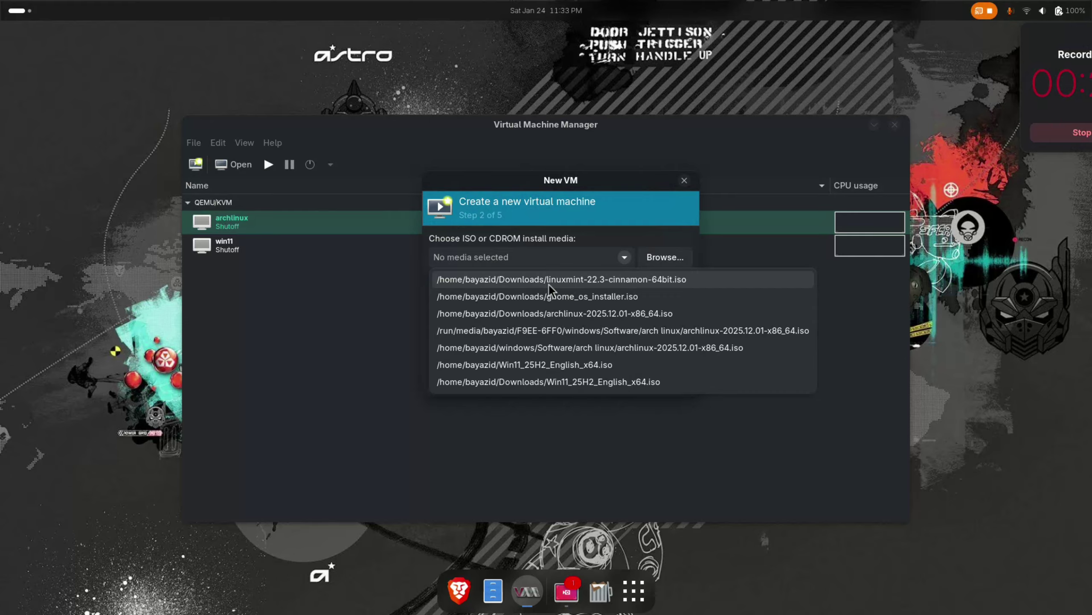
pyautogui.click(667, 260)
pyautogui.click(667, 260)
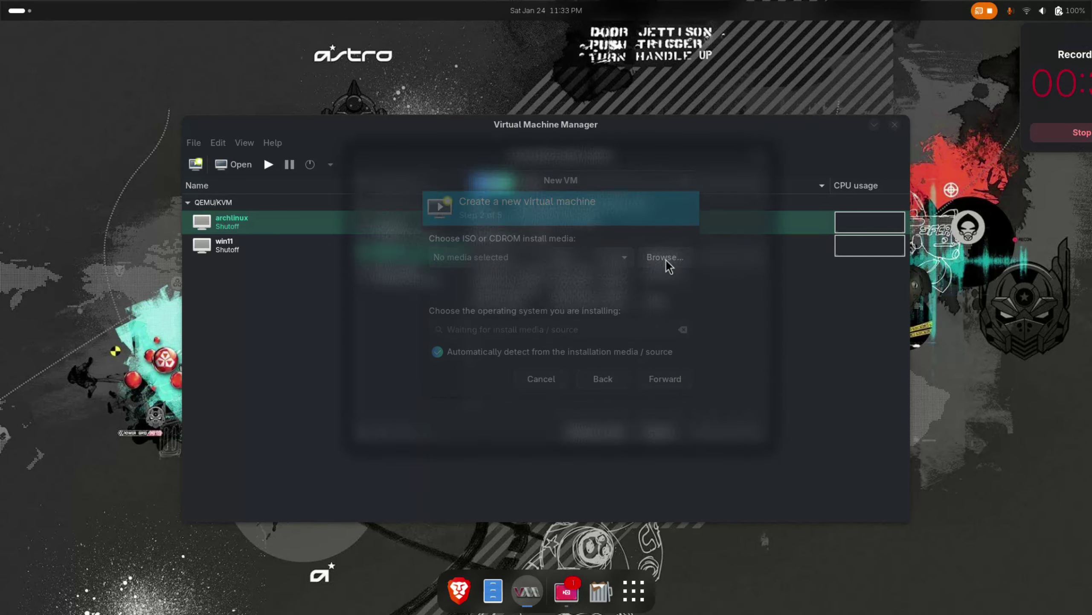
pyautogui.click(600, 424)
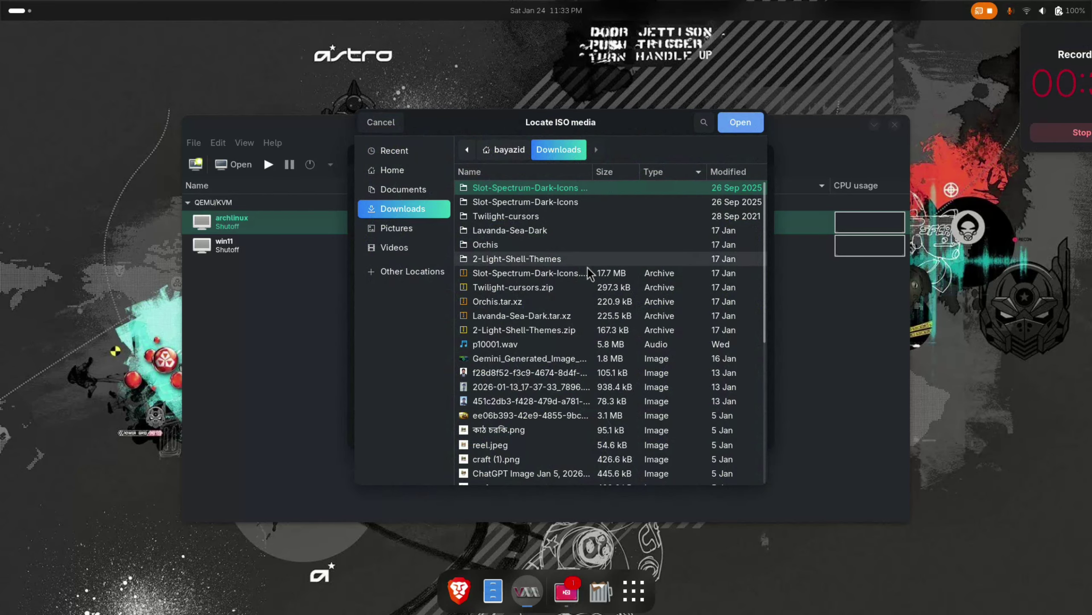
pyautogui.scroll(-6, 533, 370)
pyautogui.scroll(-2, 537, 365)
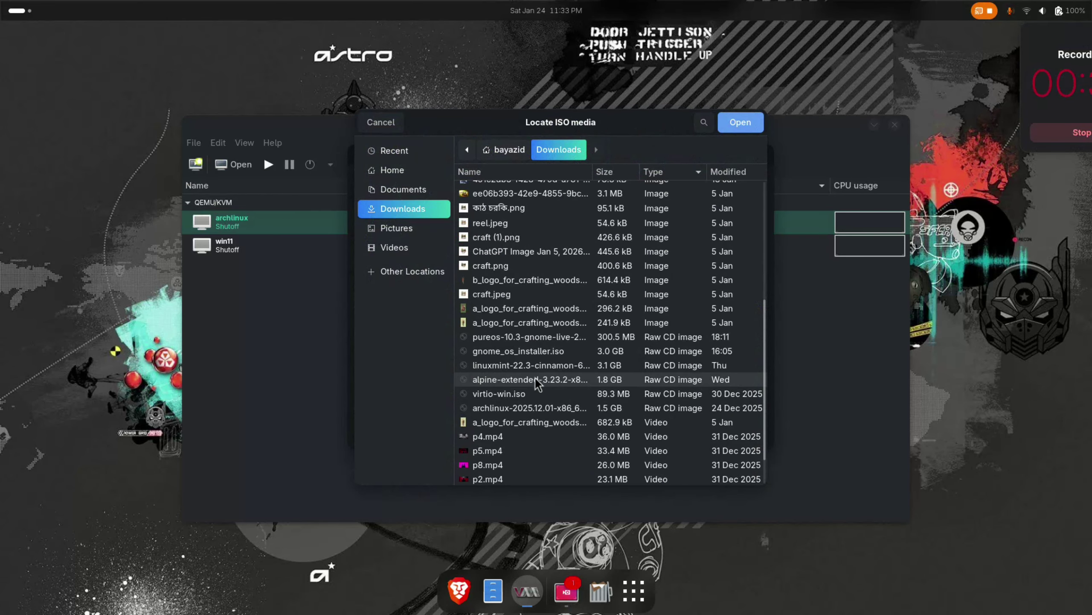
pyautogui.click(525, 365)
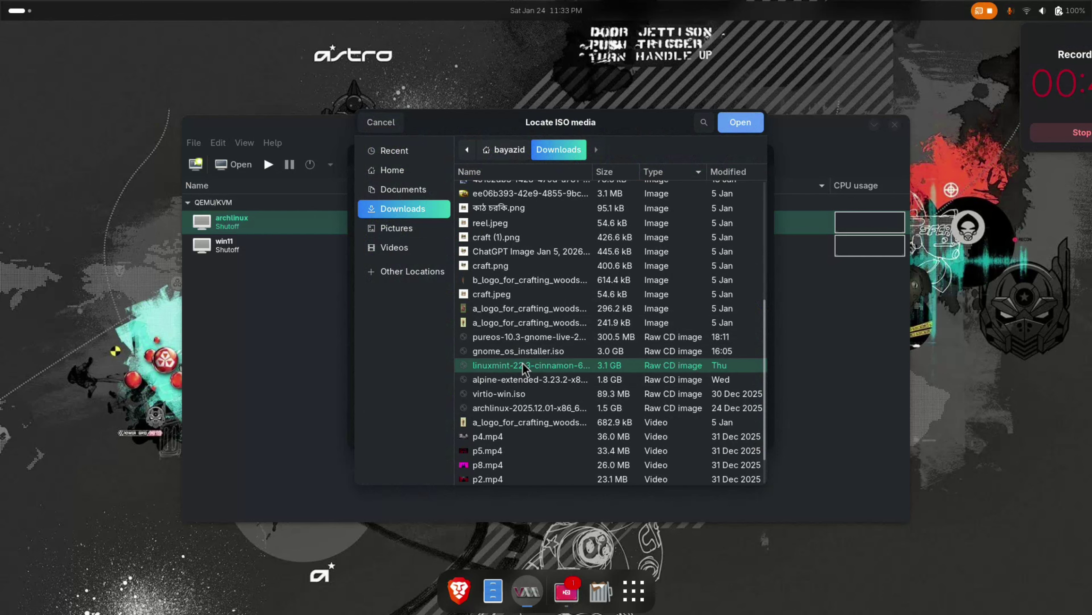
pyautogui.click(744, 120)
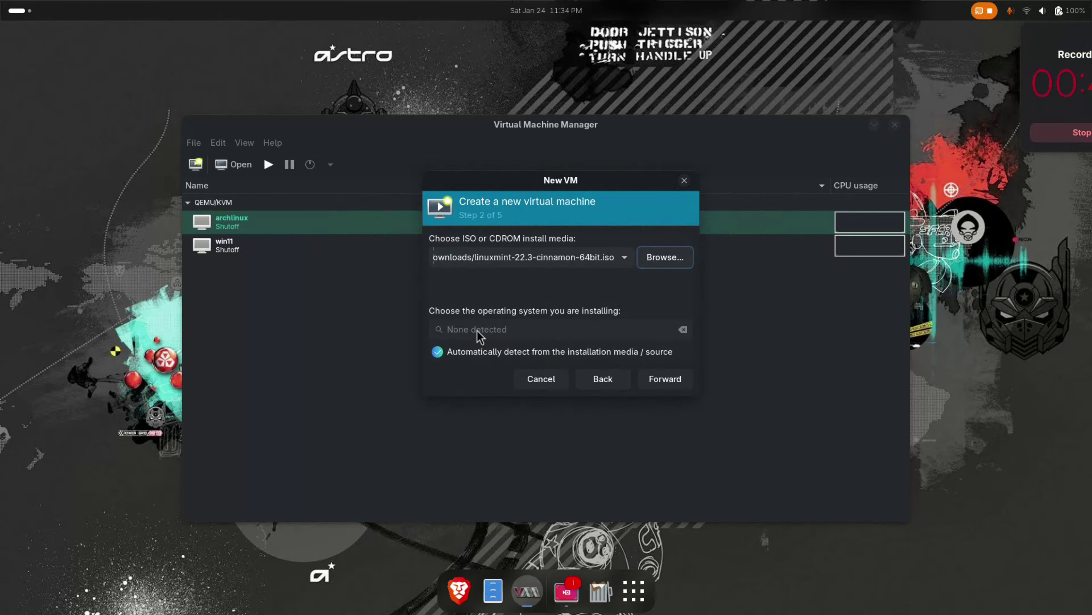
# Turn off automatic OS detection, set the operating system to Ubuntu 25.04 and proceed to the memory and CPU settings
pyautogui.click(656, 385)
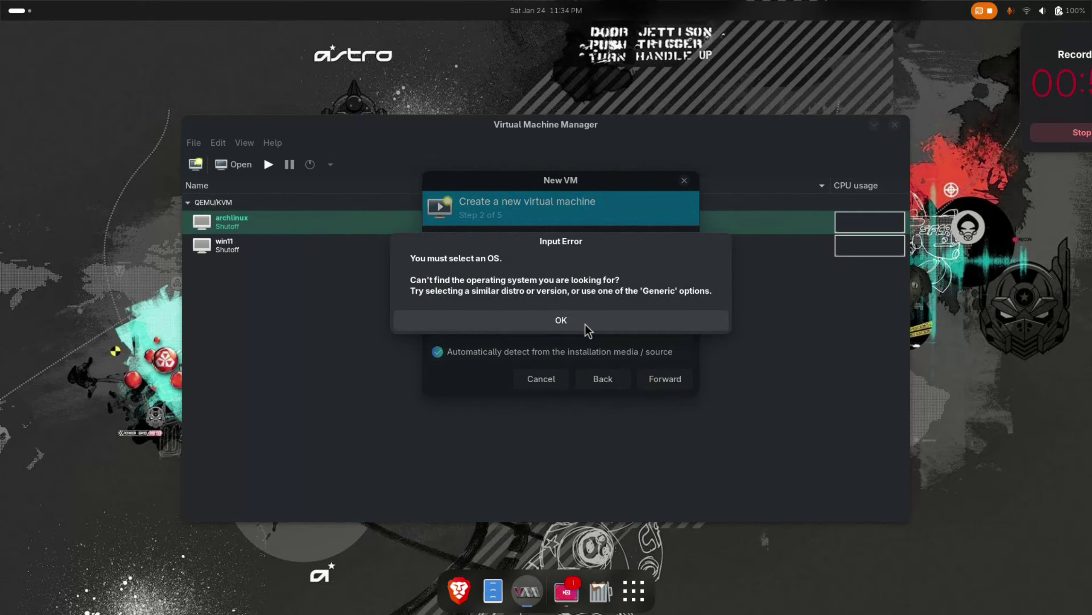
pyautogui.click(555, 322)
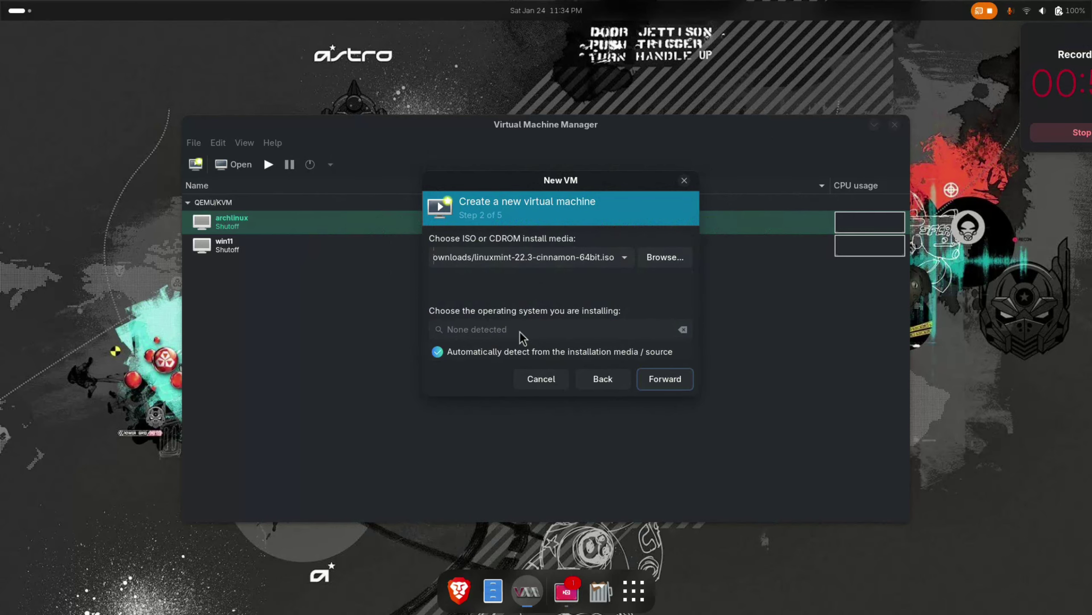
pyautogui.click(437, 353)
pyautogui.click(520, 330)
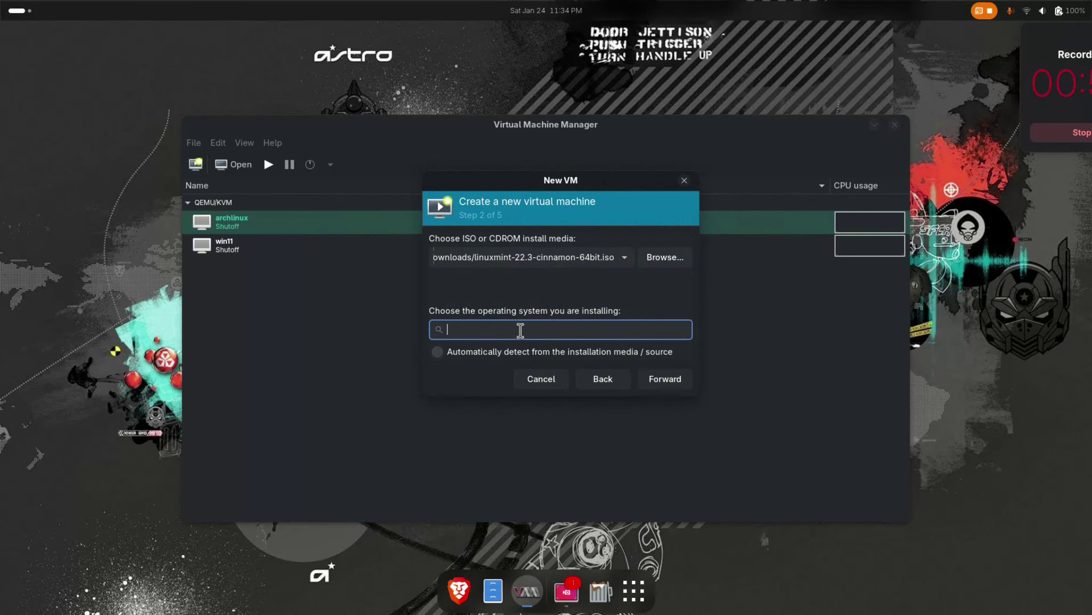
pyautogui.write('ubun')
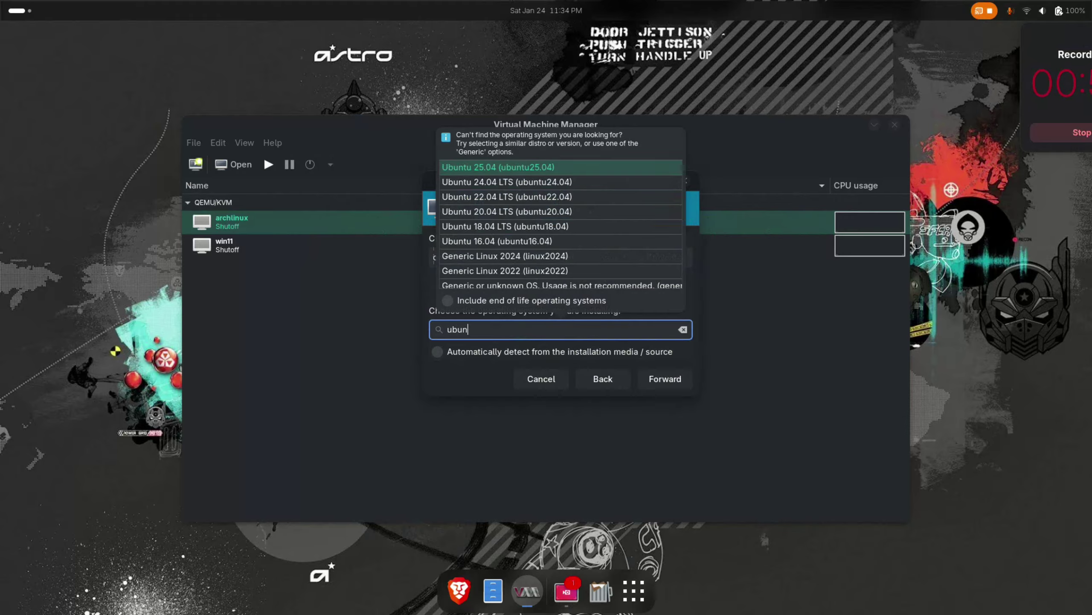
pyautogui.click(504, 168)
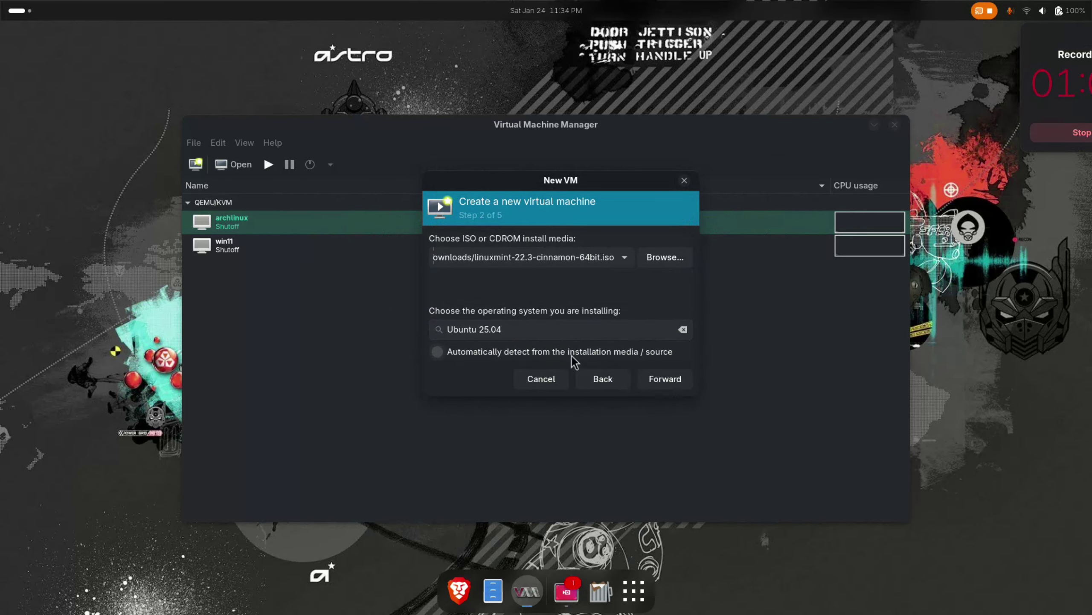
pyautogui.click(660, 379)
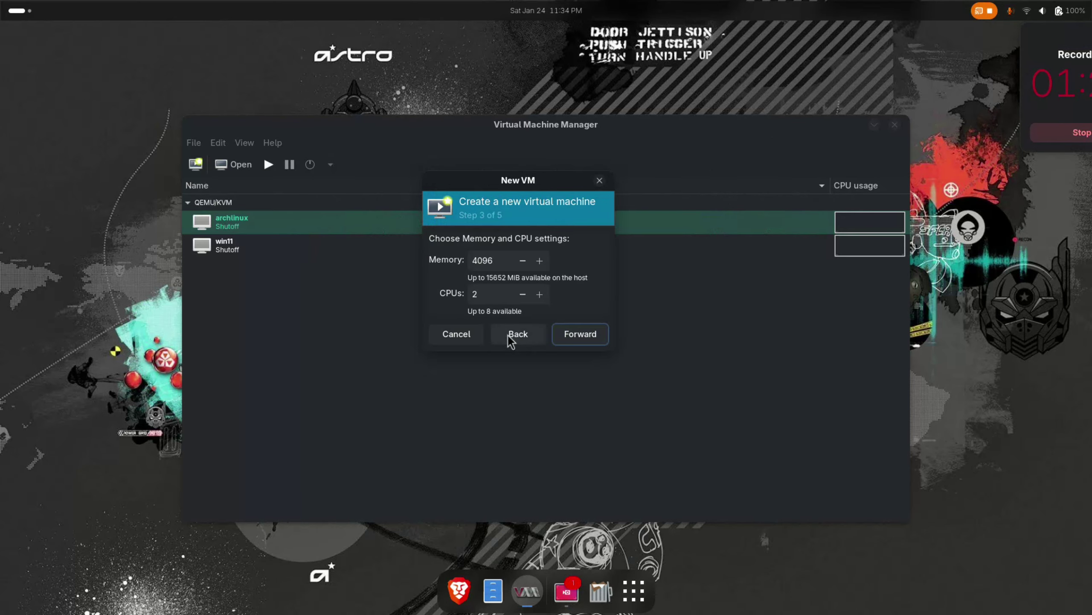
# Assign 4 CPUs and create the virtual machine with 4096 MiB of memory and a 25 GiB disk image
pyautogui.click(540, 294)
pyautogui.click(539, 295)
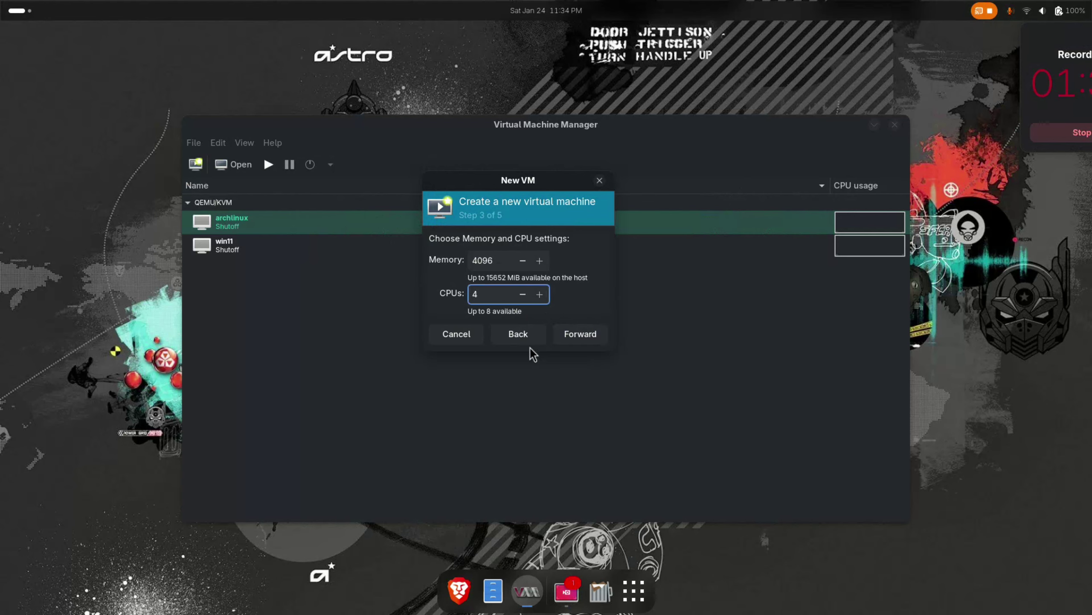
pyautogui.click(581, 340)
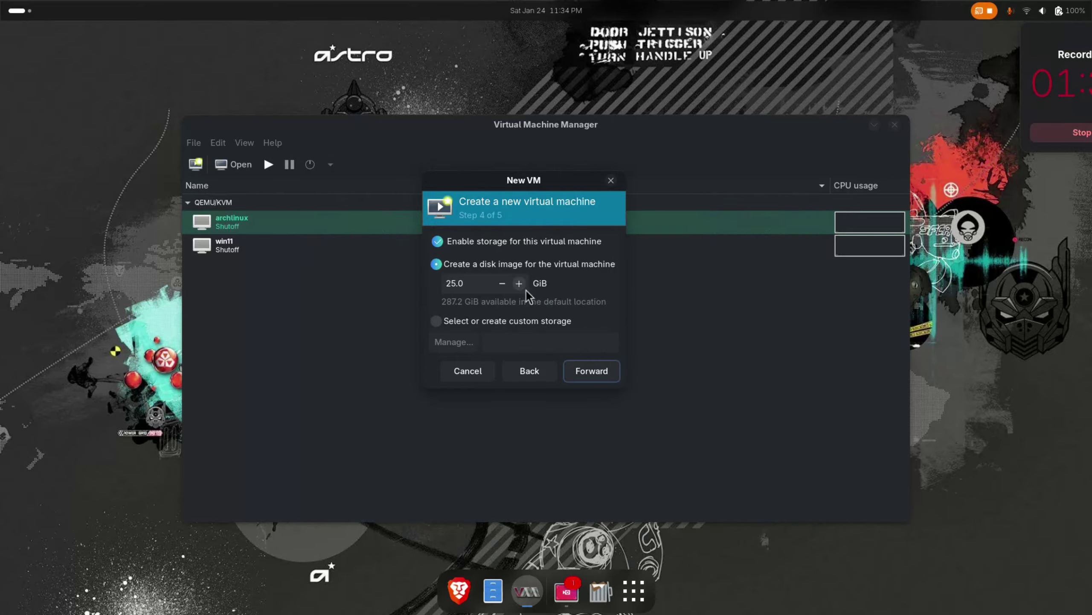
pyautogui.click(588, 377)
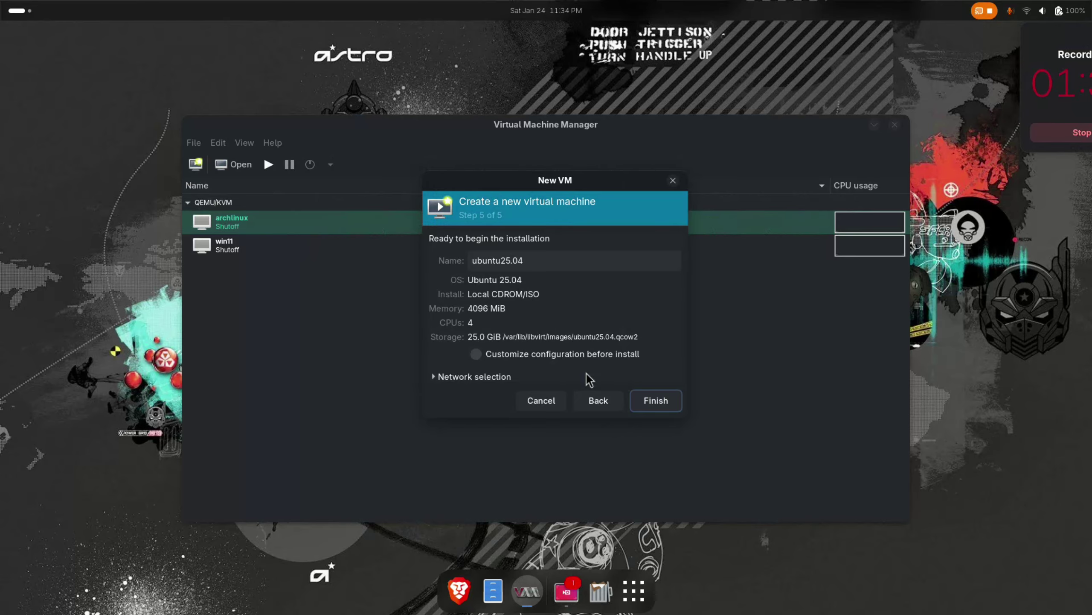
pyautogui.click(664, 401)
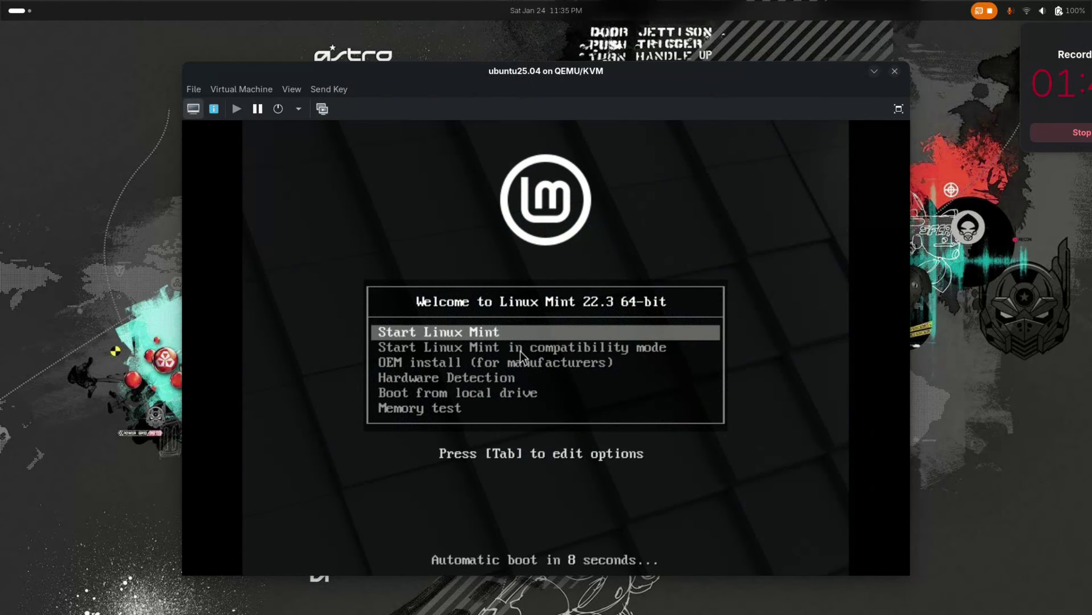
# Start Linux Mint and advance the installer to the installation type, using English and leaving multimedia codecs out
pyautogui.click(528, 342)
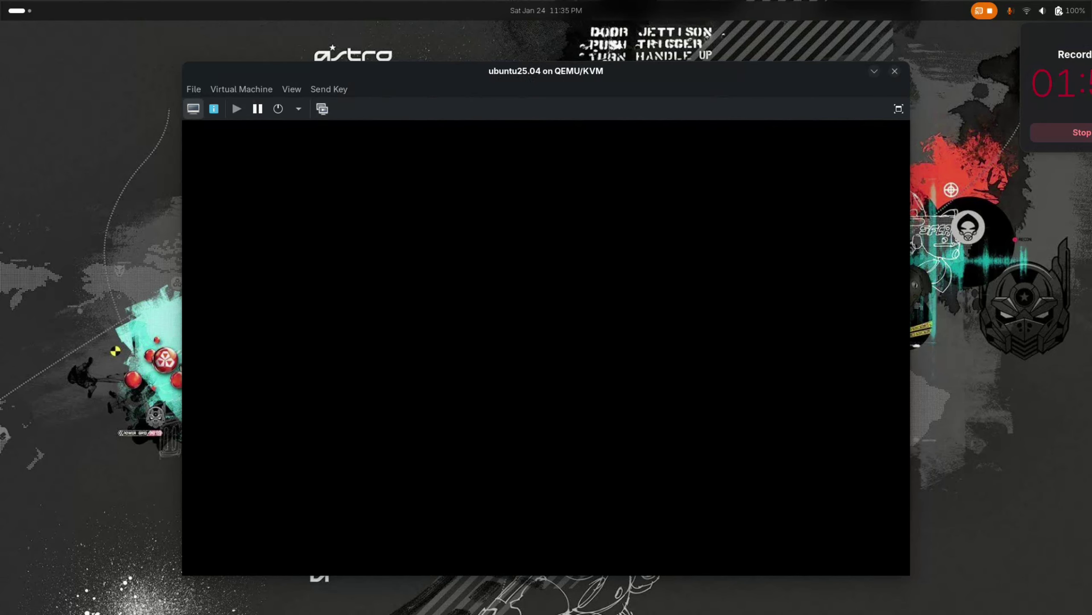
pyautogui.click(898, 109)
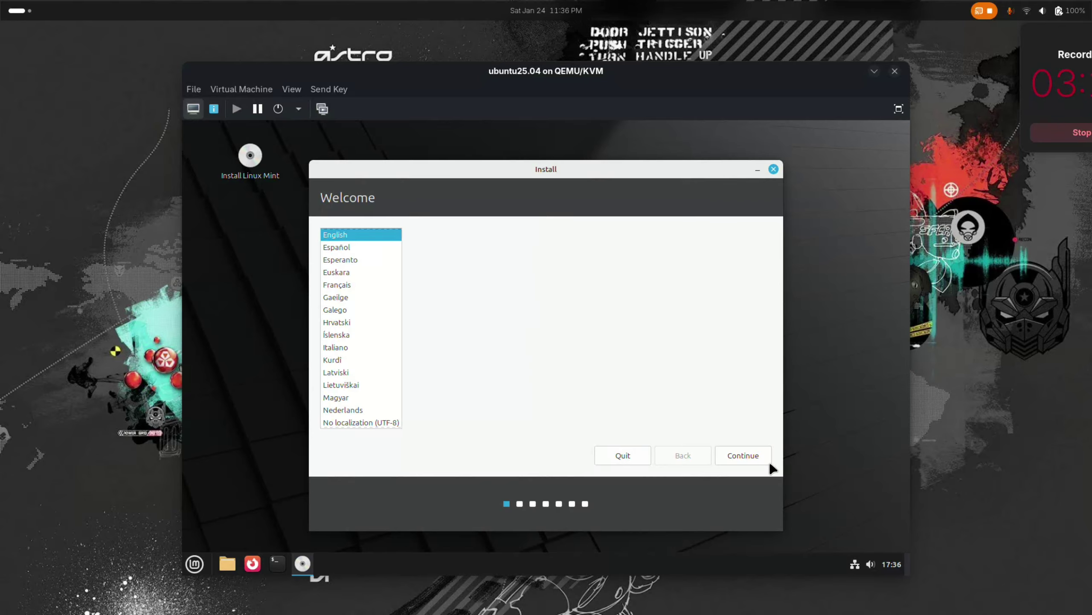
pyautogui.click(768, 459)
pyautogui.click(731, 460)
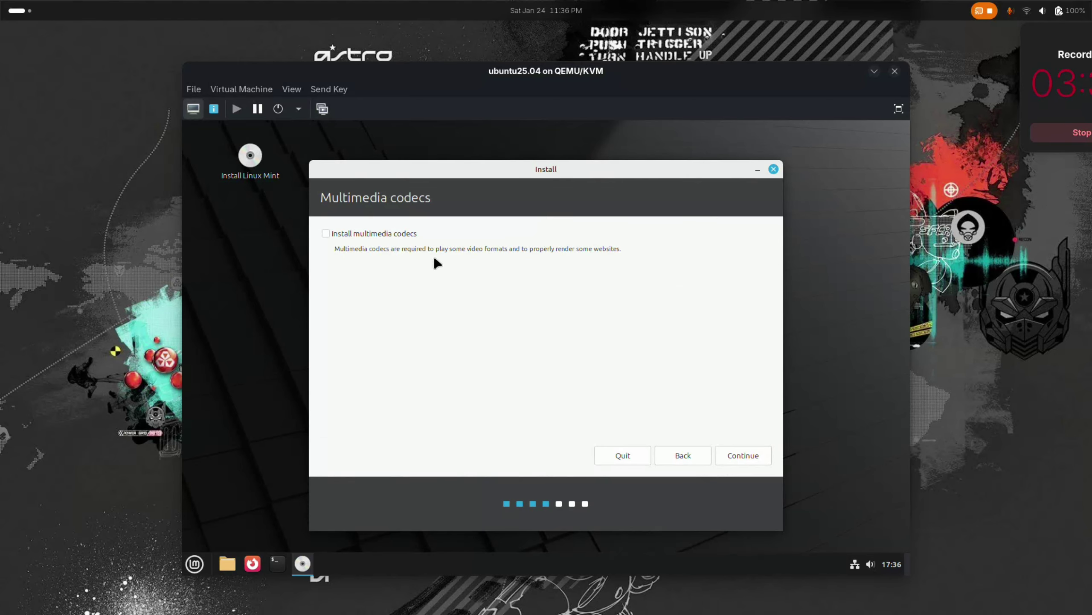
pyautogui.click(749, 460)
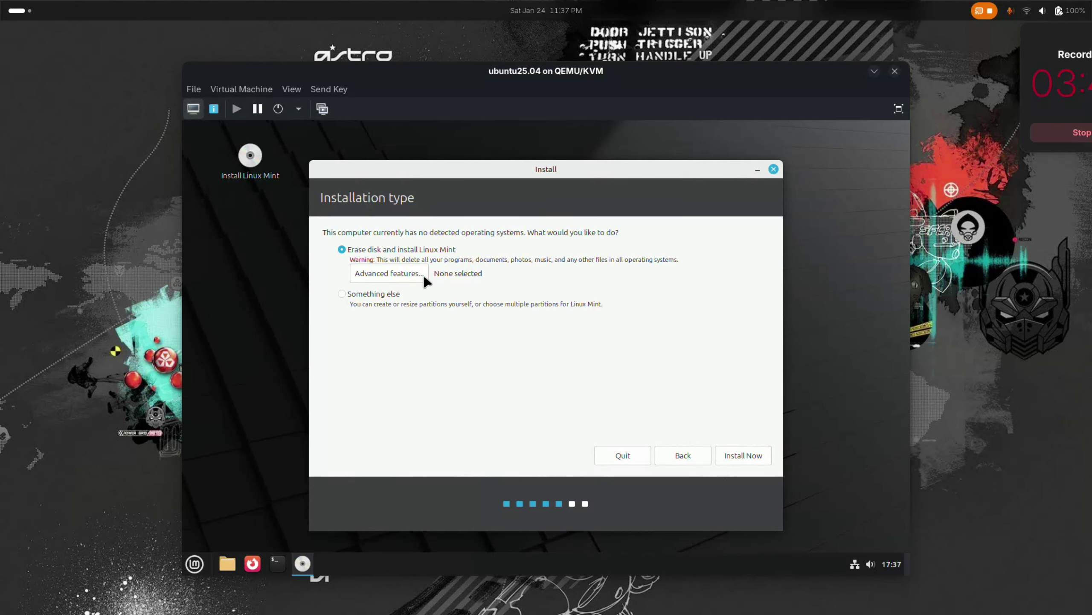
# Enable LVM for the erase-disk installation of Linux Mint and approve writing the changes to disk
pyautogui.click(409, 280)
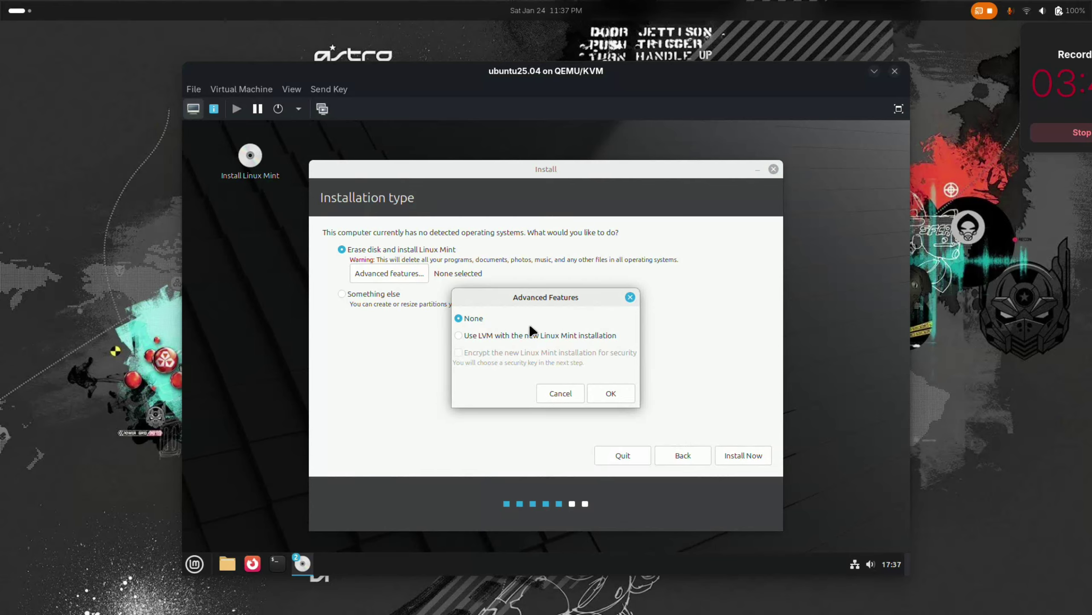
pyautogui.click(580, 337)
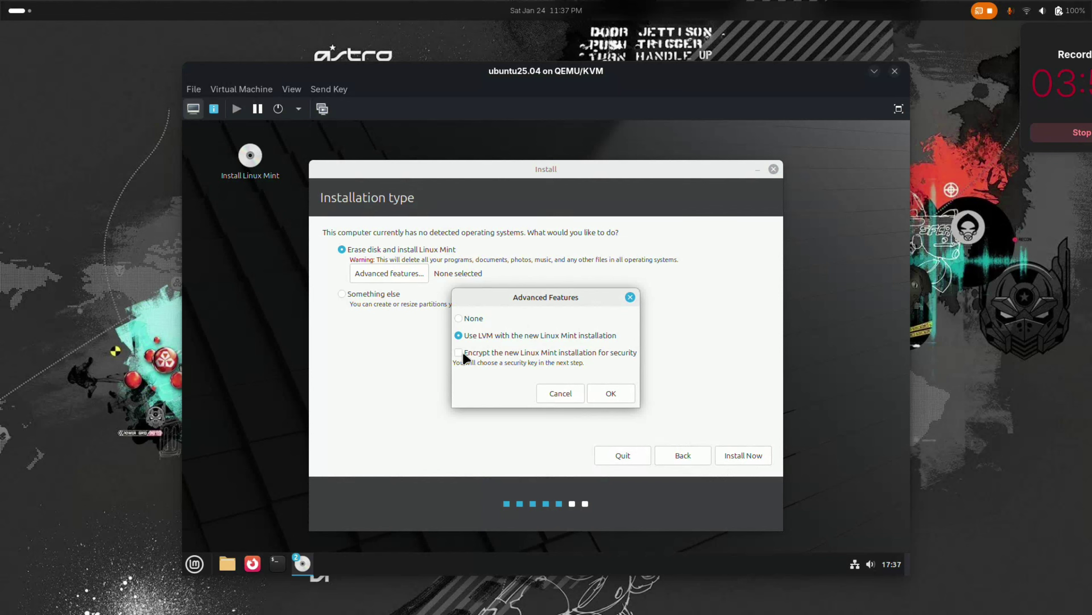
pyautogui.click(612, 394)
pyautogui.click(741, 455)
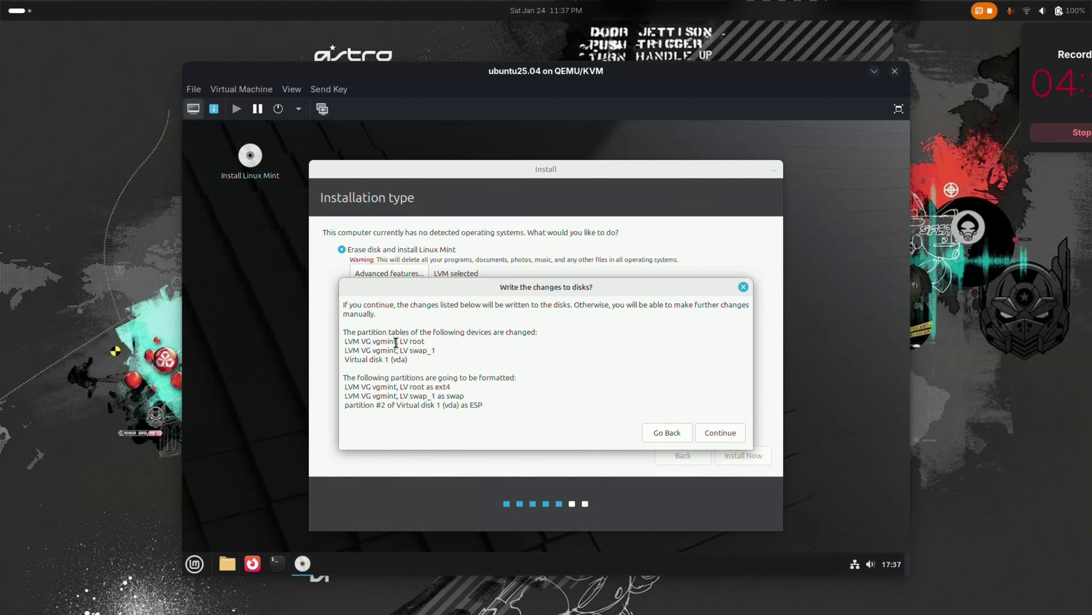
pyautogui.click(720, 433)
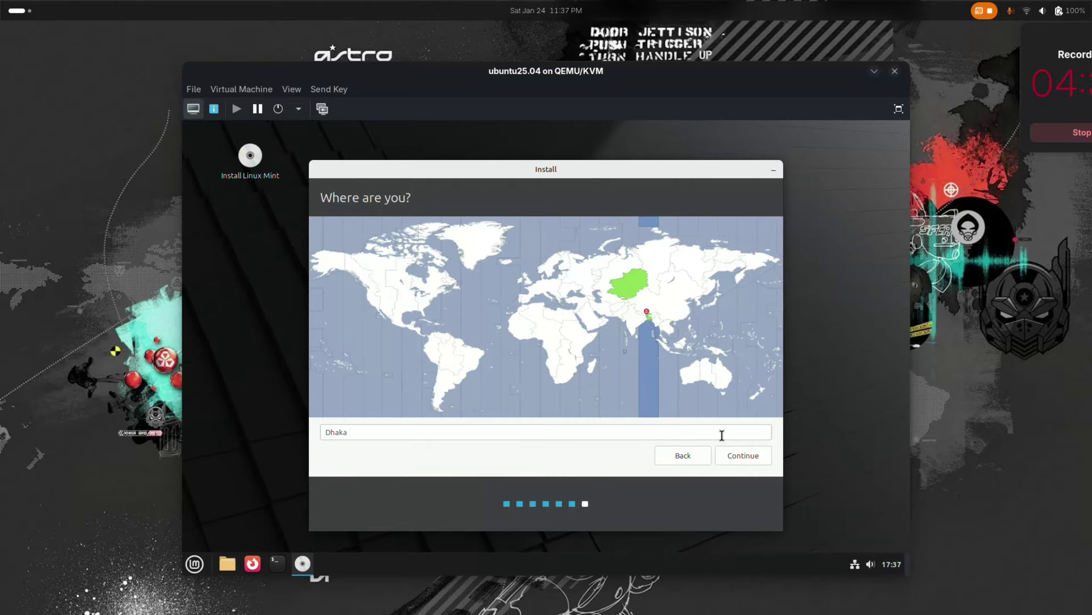
# Accept Dhaka as the location, enter the user's full name and set the computer's name to MTE-MIND
pyautogui.click(746, 456)
pyautogui.write('Bayazid HS')
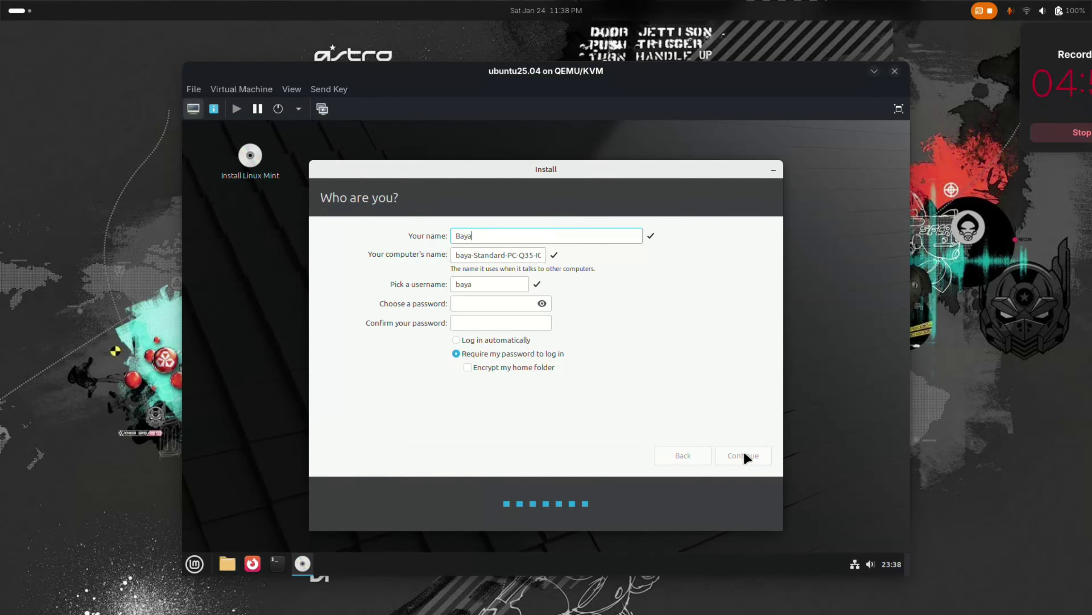
pyautogui.tripleClick(521, 255)
pyautogui.press('BackSpace')
pyautogui.write('MTE-MIND')
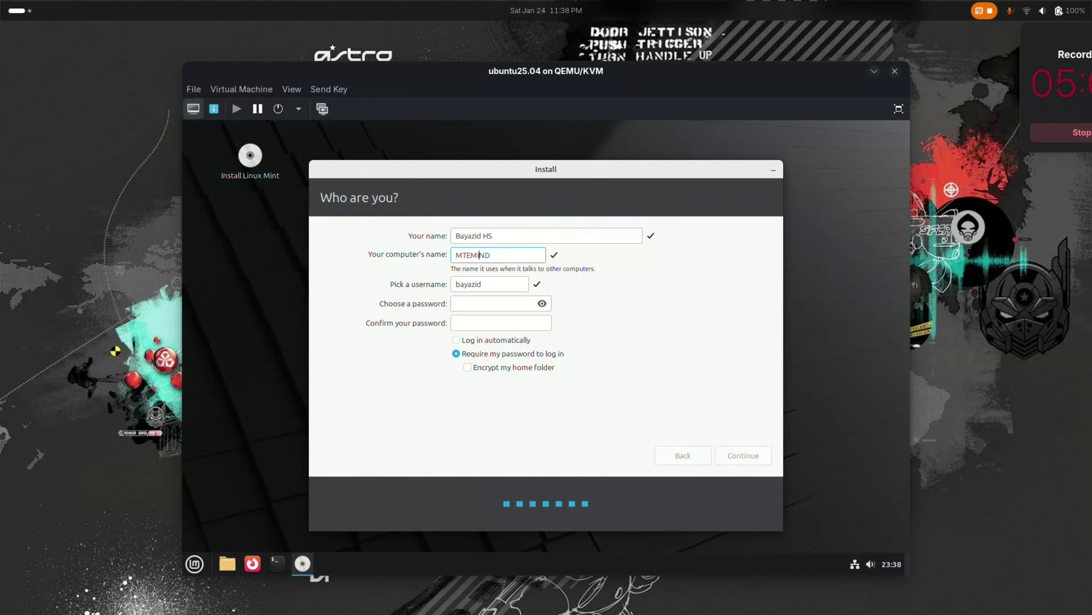
# Enter and confirm the account password, keep the password required at login and continue the installation
pyautogui.press('Tab')
pyautogui.press('Tab')
pyautogui.write('*******')
pyautogui.press('Tab')
pyautogui.write('*******')
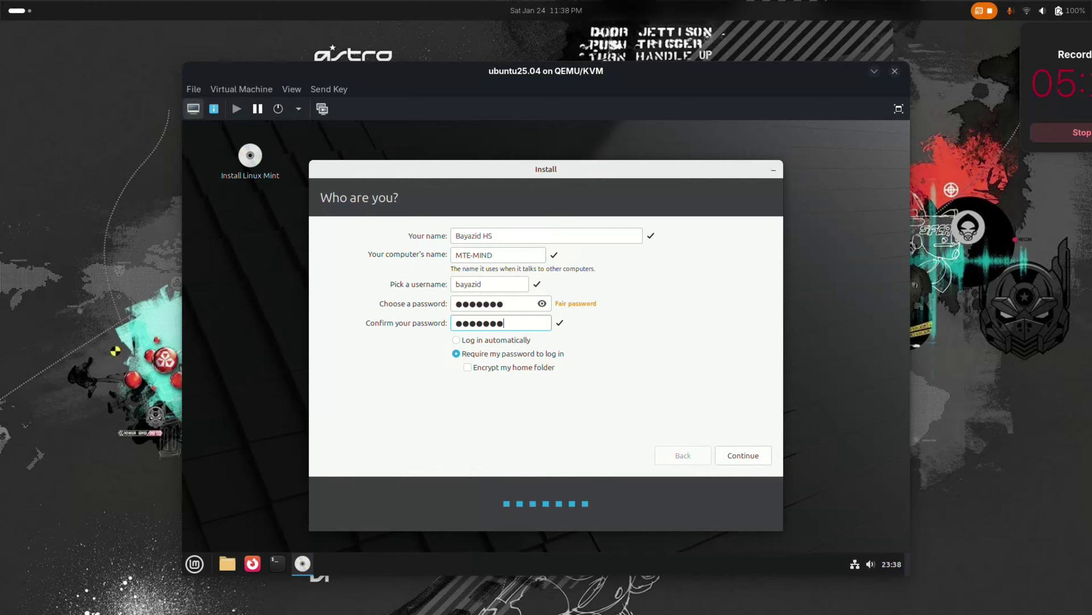
pyautogui.click(717, 455)
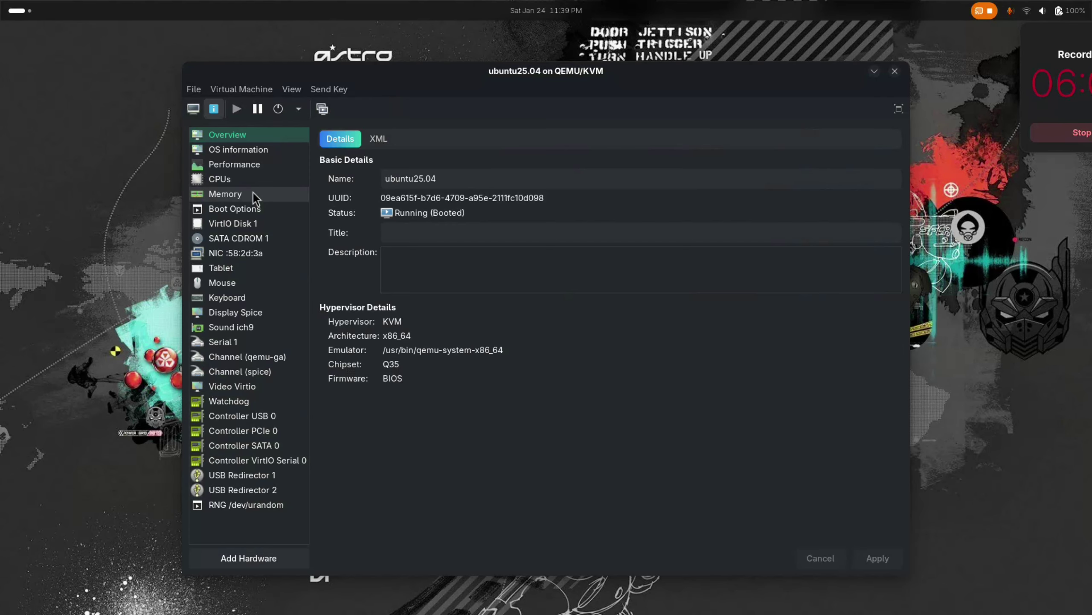
# Enable shared memory in the virtual machine's memory settings and apply the change
pyautogui.click(232, 149)
pyautogui.click(229, 195)
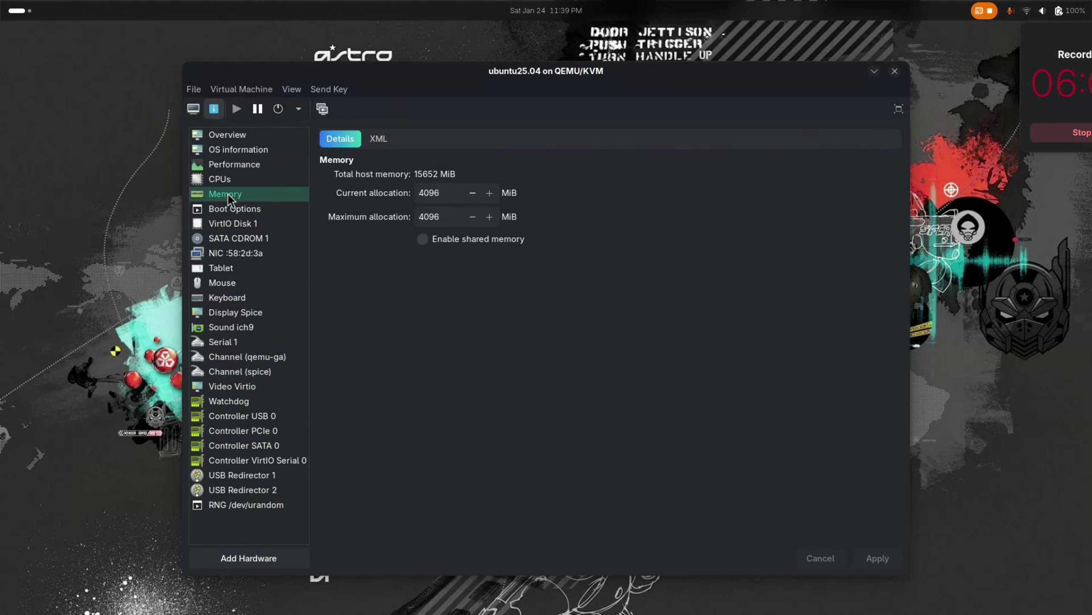
pyautogui.click(430, 241)
pyautogui.click(877, 558)
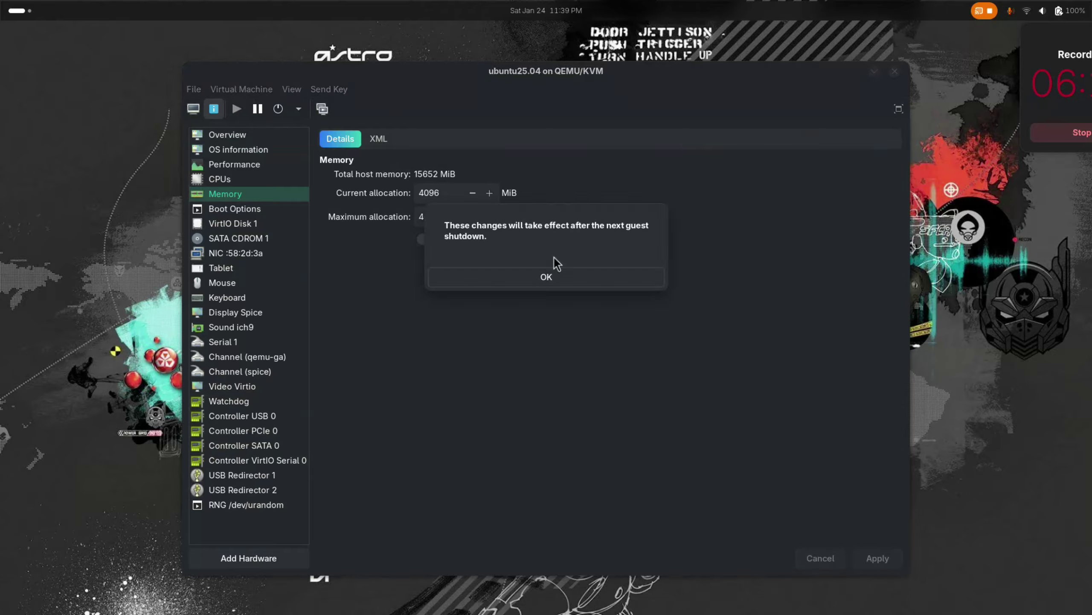
pyautogui.press('Return')
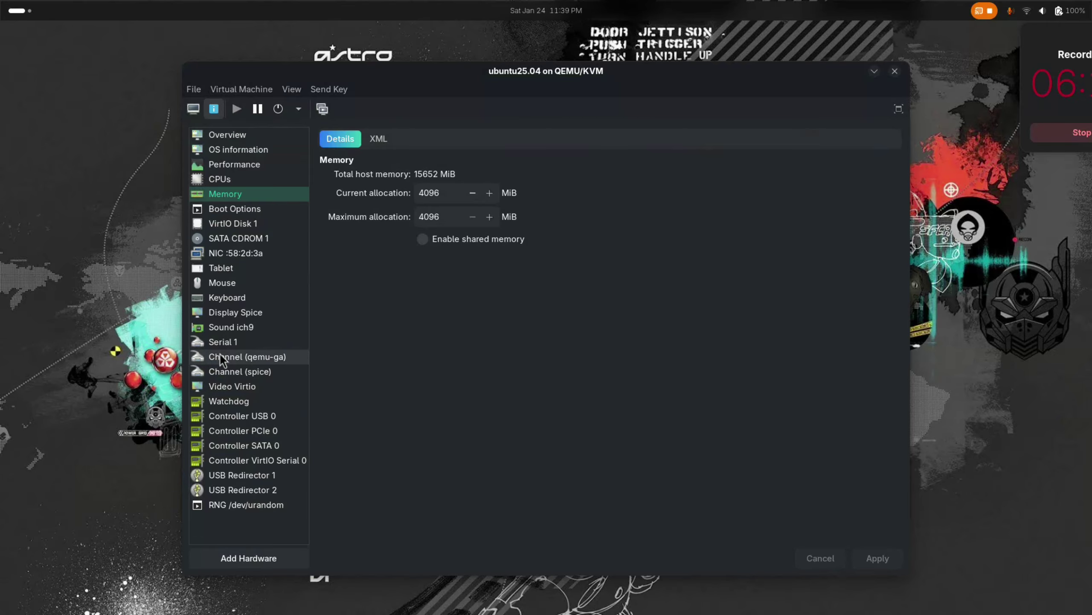
# Start adding a virtiofs filesystem passthrough device, browse for its source and enter the account password to mount the host's other drive
pyautogui.click(247, 561)
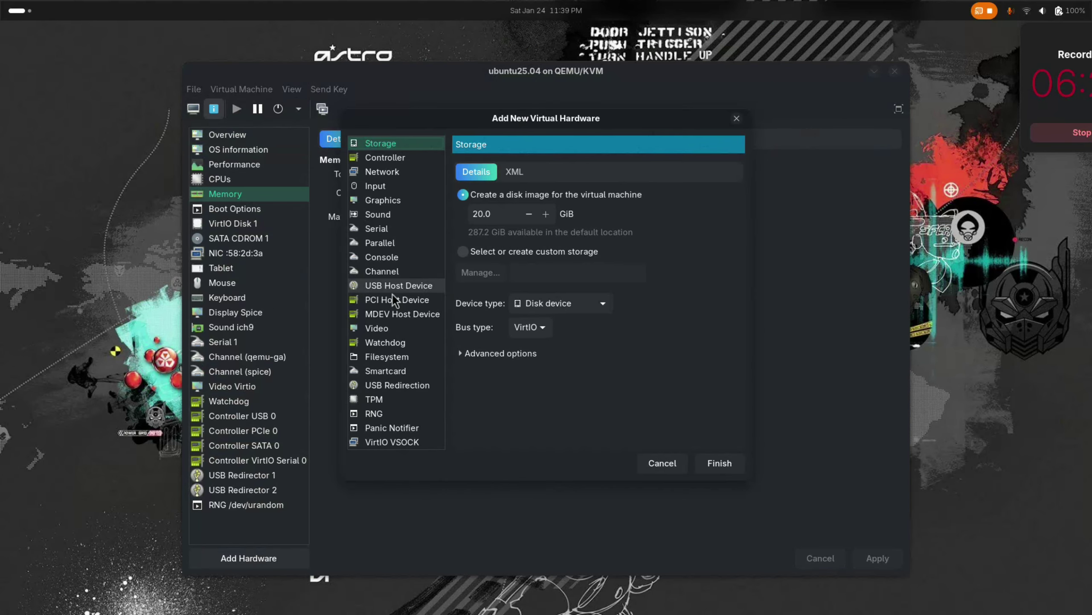
pyautogui.click(387, 356)
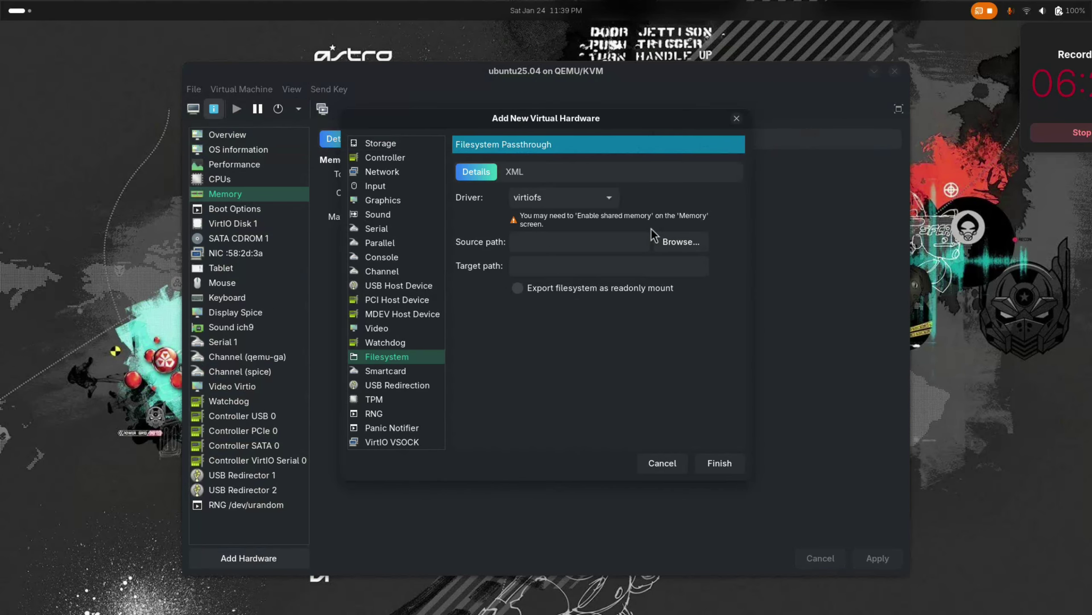
pyautogui.click(681, 242)
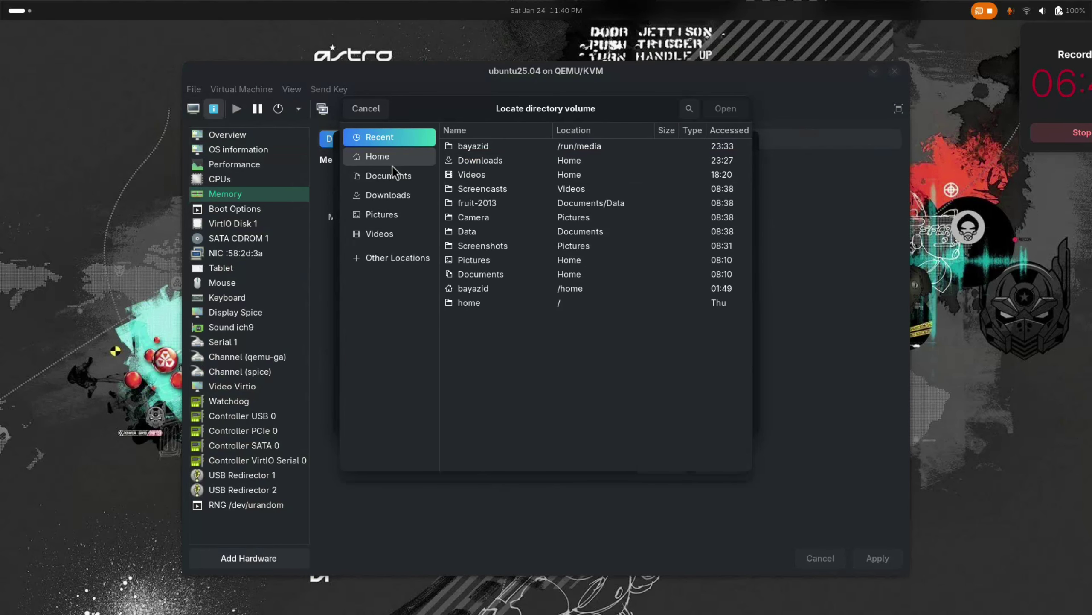
pyautogui.click(390, 260)
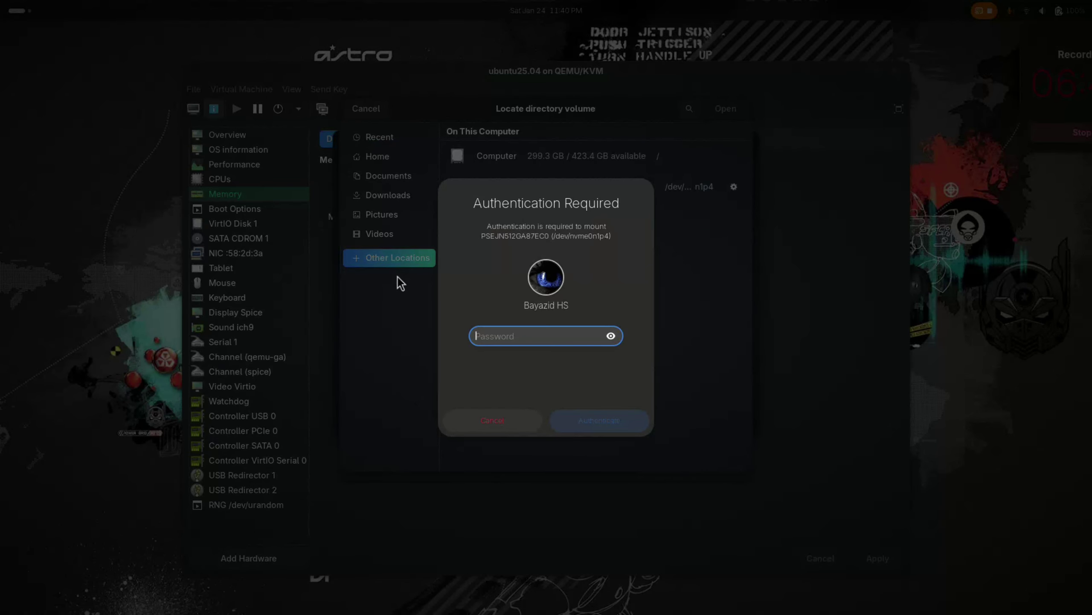
pyautogui.write('••••••••••')
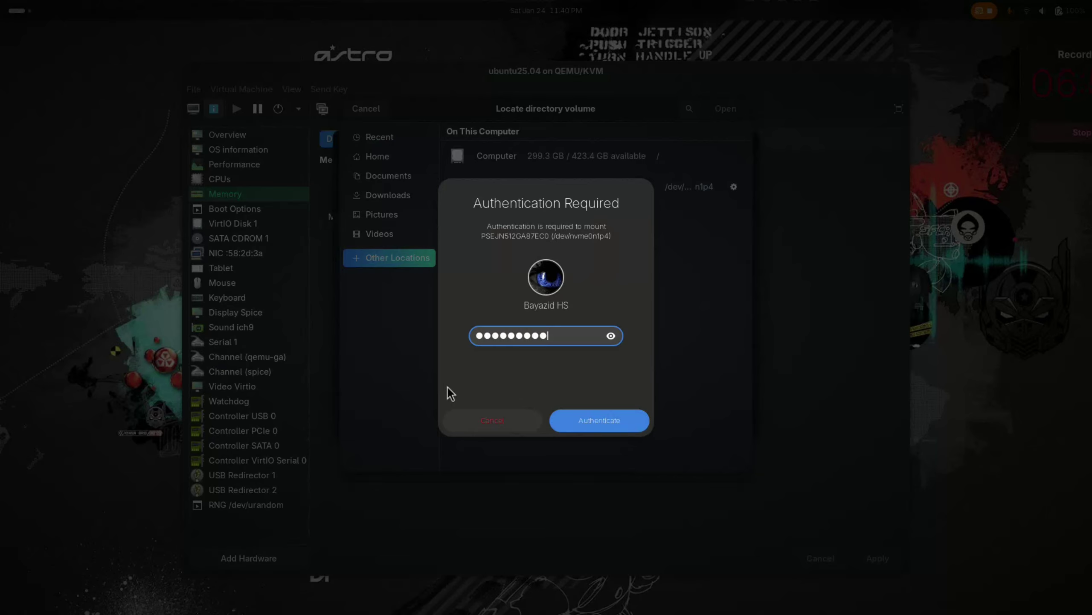
pyautogui.press('Return')
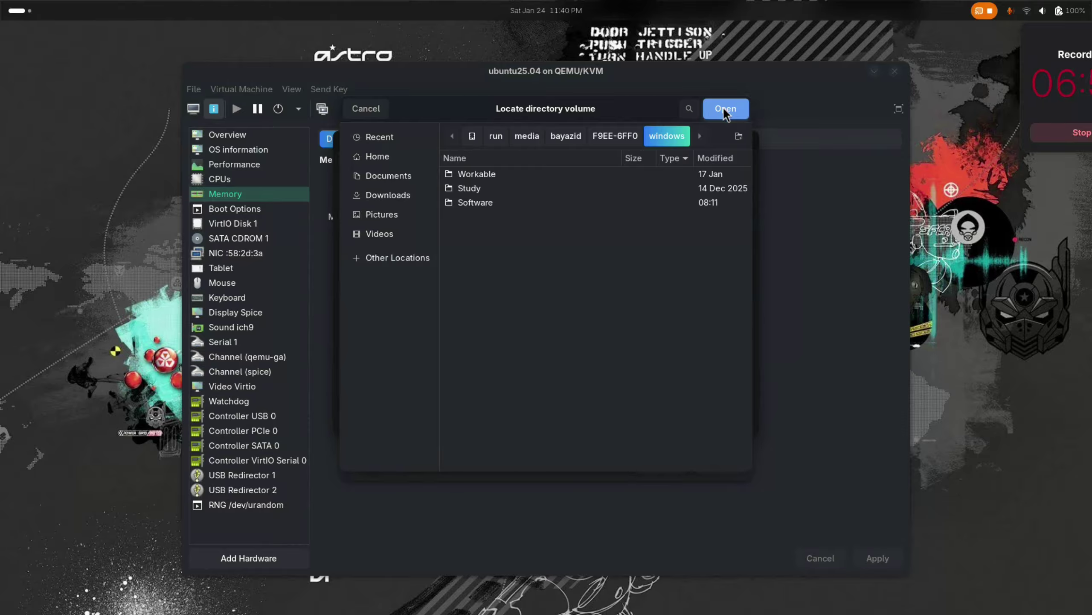
# Choose the windows folder as the source path, set the target path to share and finish adding the filesystem device
pyautogui.click(726, 110)
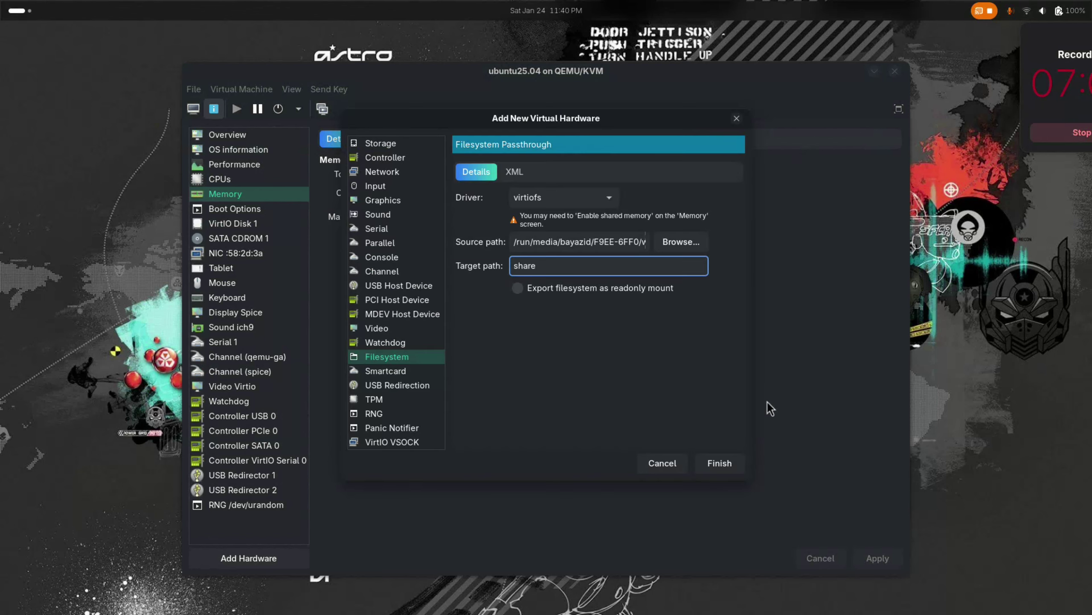
pyautogui.click(720, 463)
pyautogui.click(623, 364)
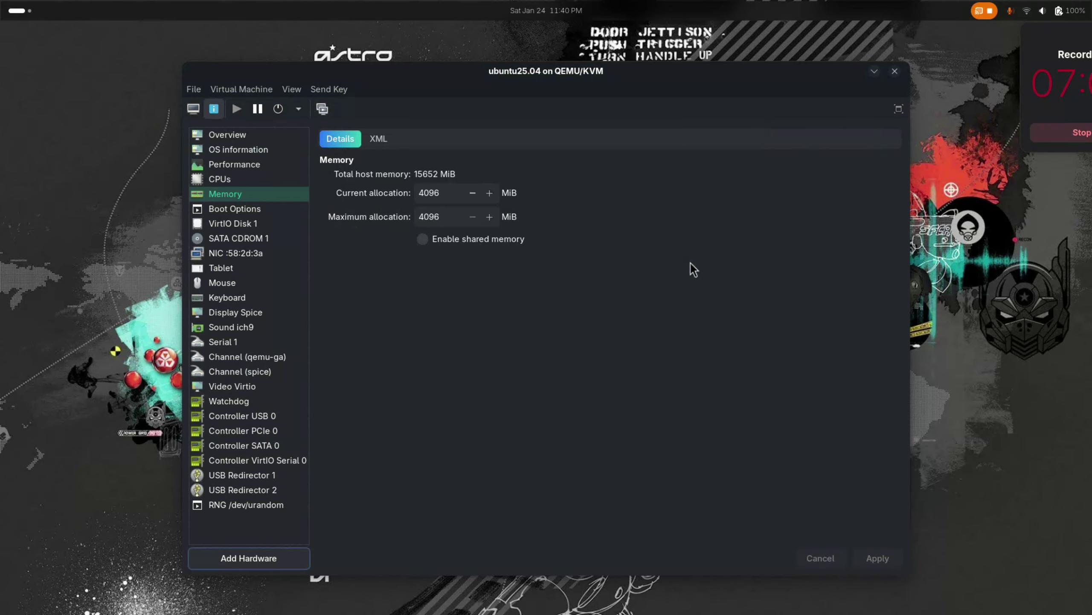
# Turn on shared memory again in the virtual machine's memory settings, apply the change and acknowledge the shutdown notice
pyautogui.click(471, 250)
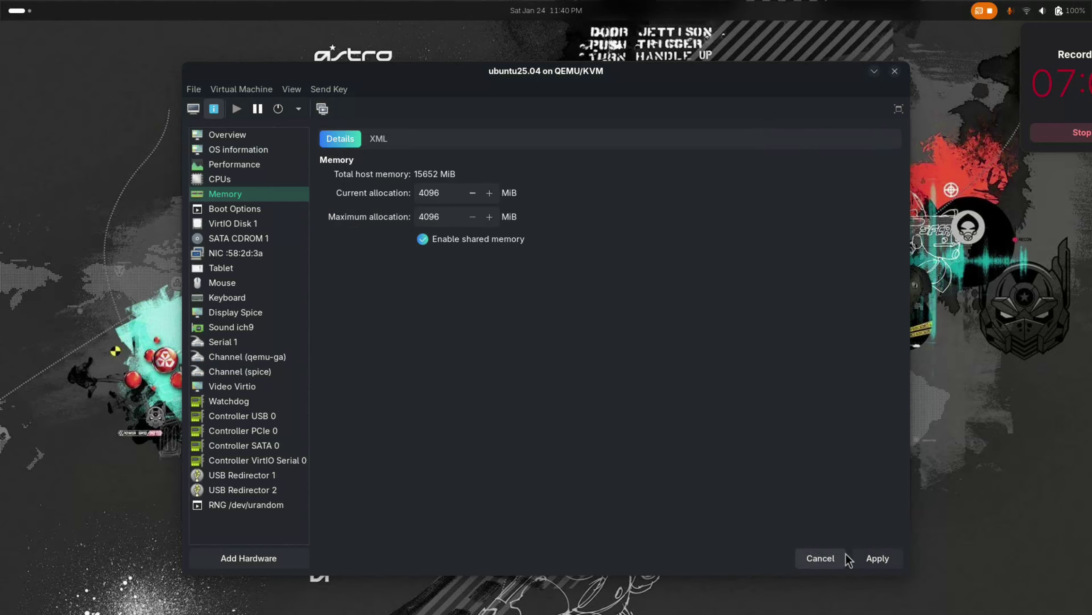
pyautogui.click(880, 560)
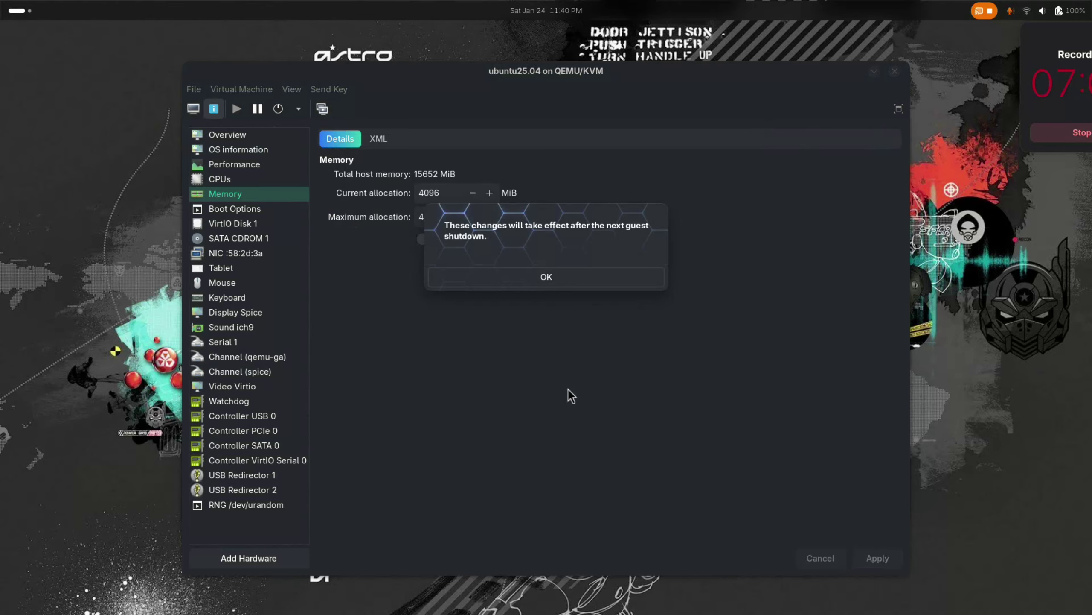
pyautogui.click(542, 275)
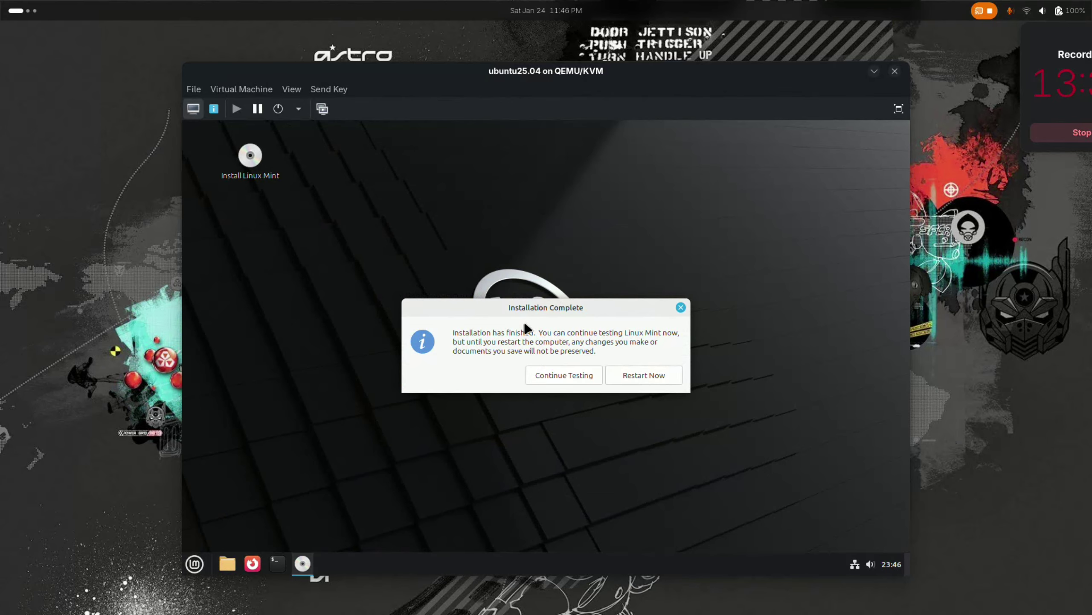
# Restart into the newly installed Linux Mint system and show the virtual machine in full screen
pyautogui.click(644, 375)
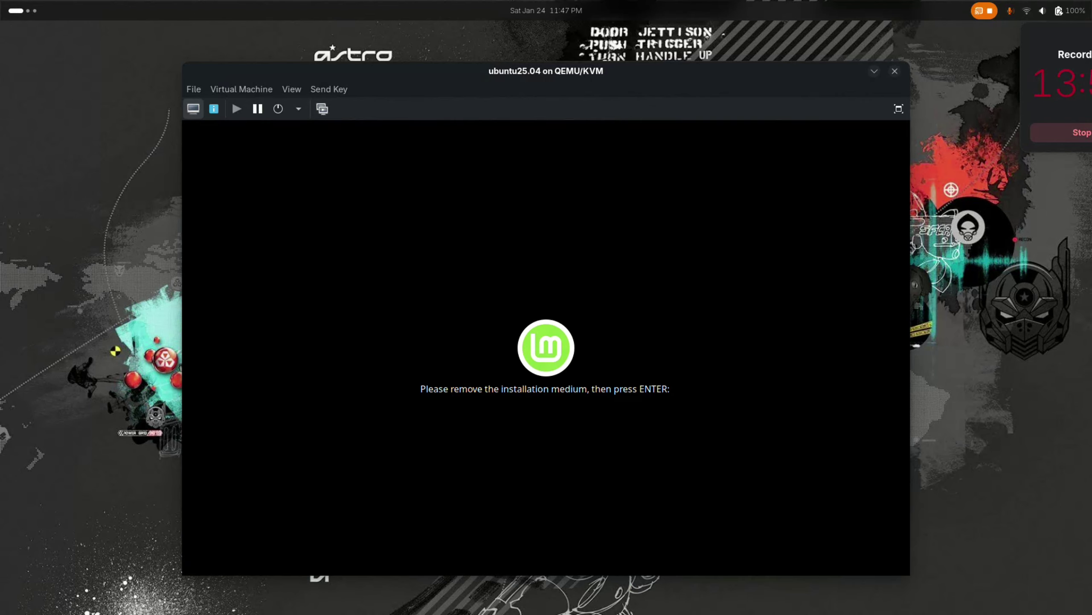
pyautogui.press('Return')
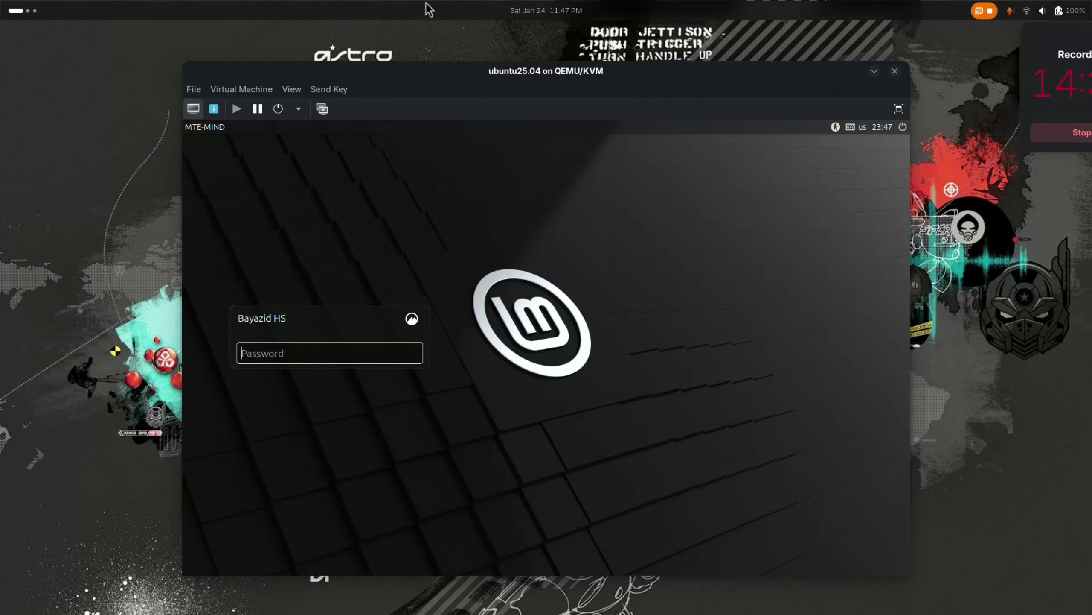
pyautogui.click(897, 107)
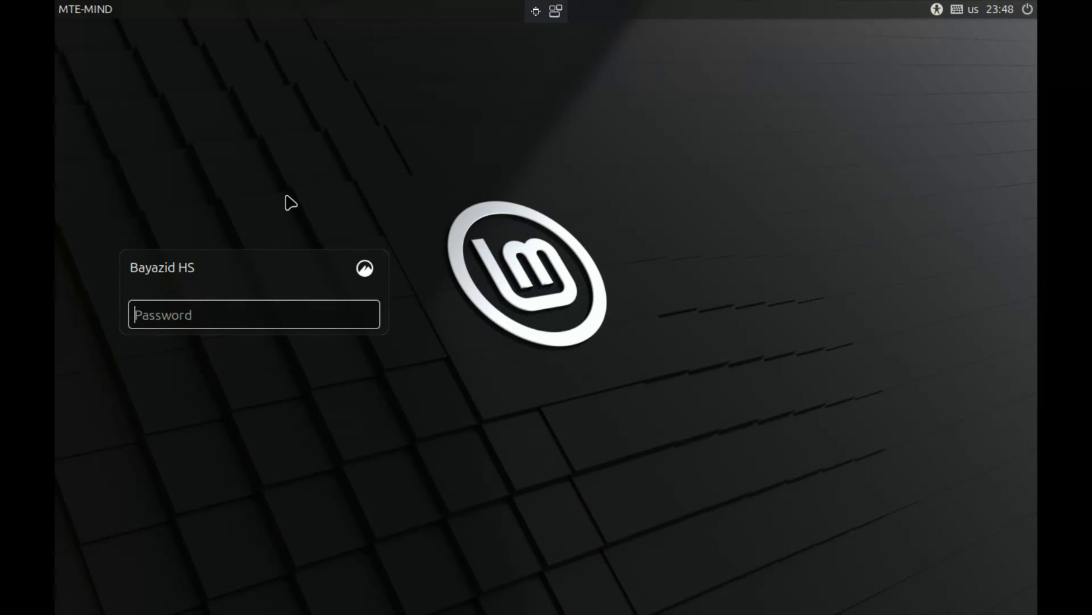
# Log in to Linux Mint with the account password and close the welcome window
pyautogui.write('********')
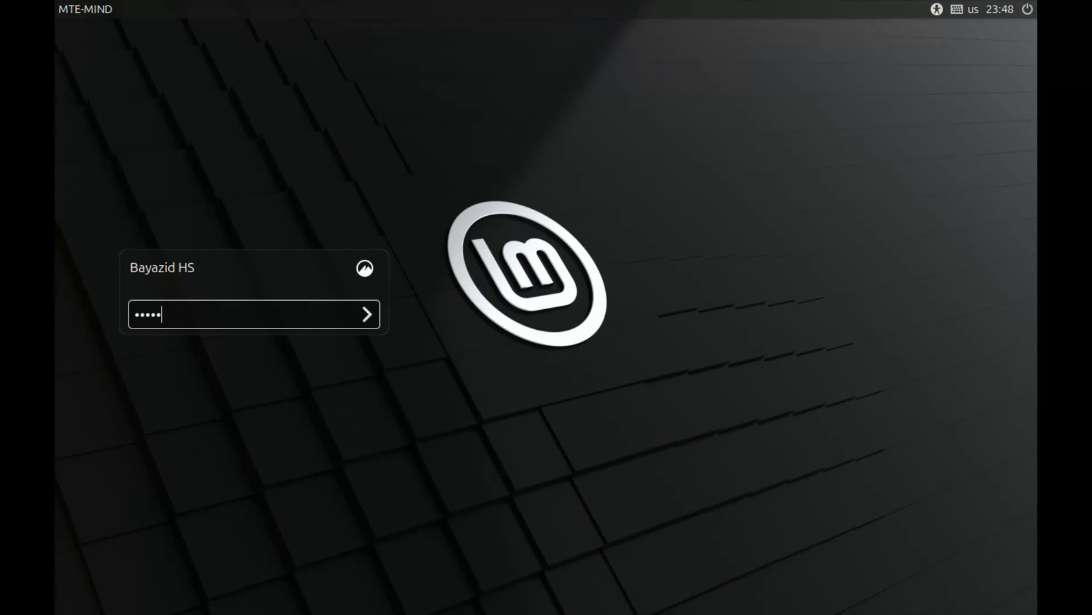
pyautogui.press('Return')
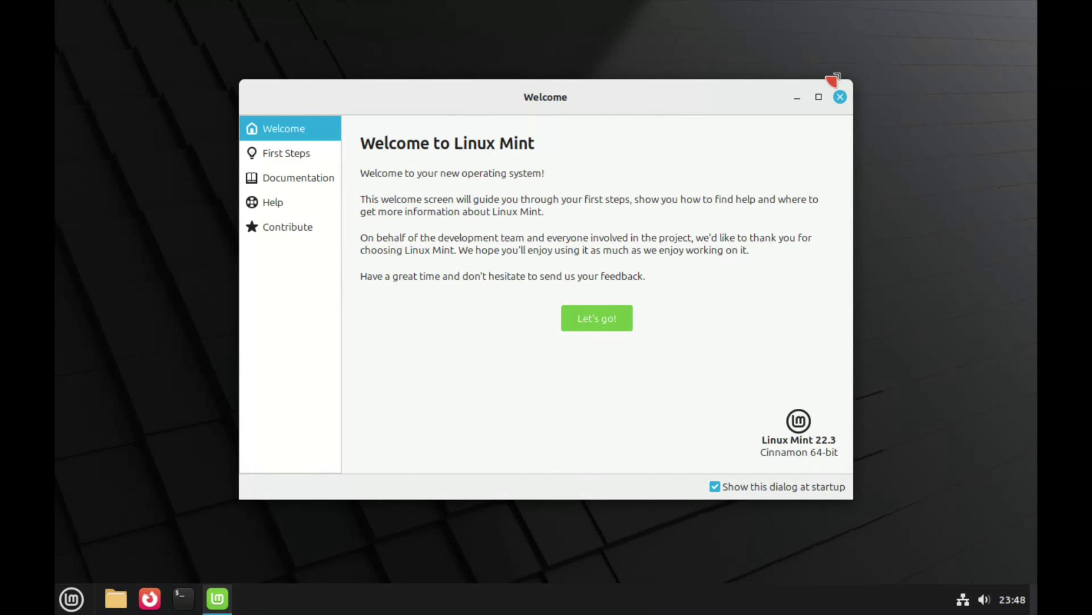
pyautogui.click(840, 97)
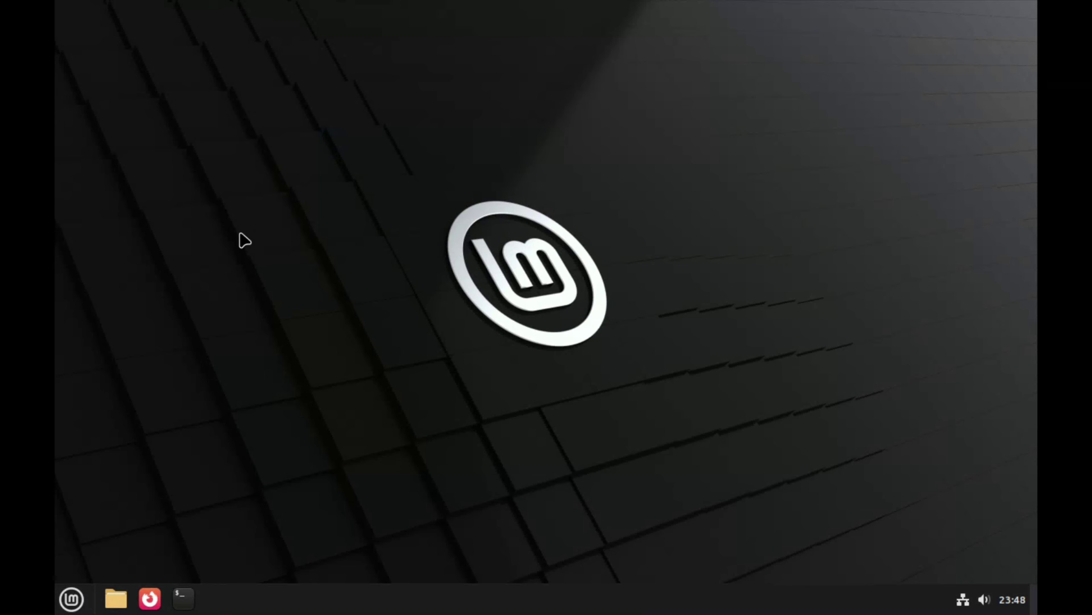
# Set the guest's display resolution to 1920 × 1080 (16:9), keep the changes and close the display settings
pyautogui.rightClick(244, 240)
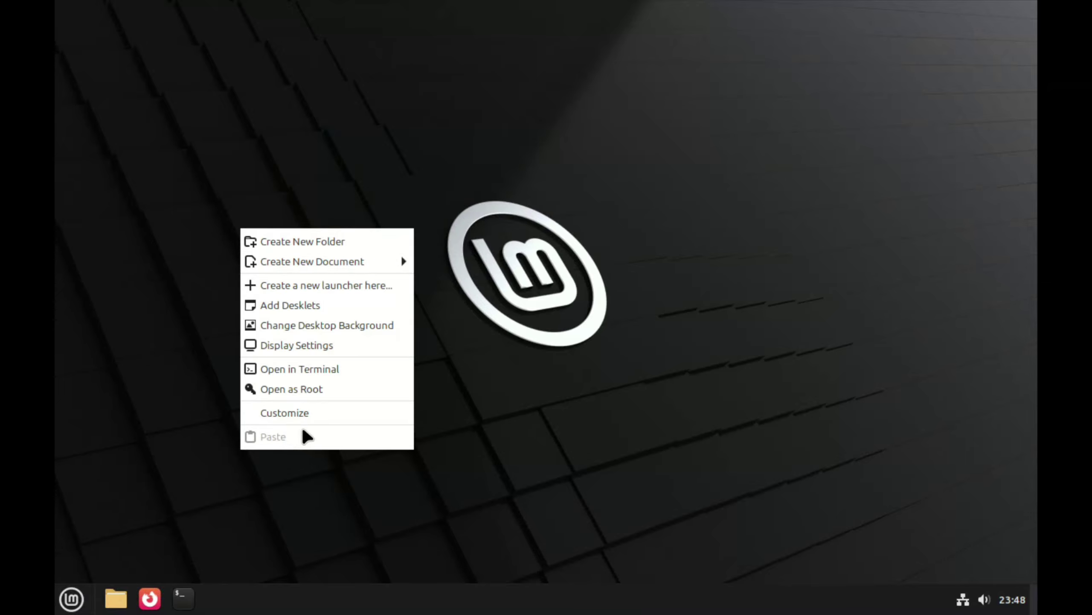
pyautogui.click(292, 345)
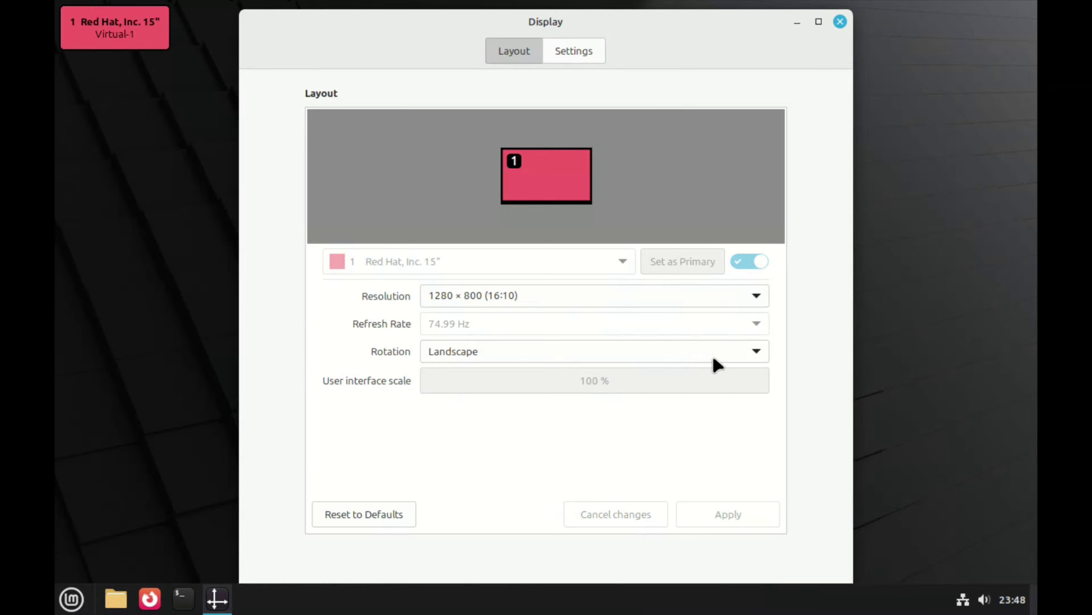
pyautogui.click(755, 296)
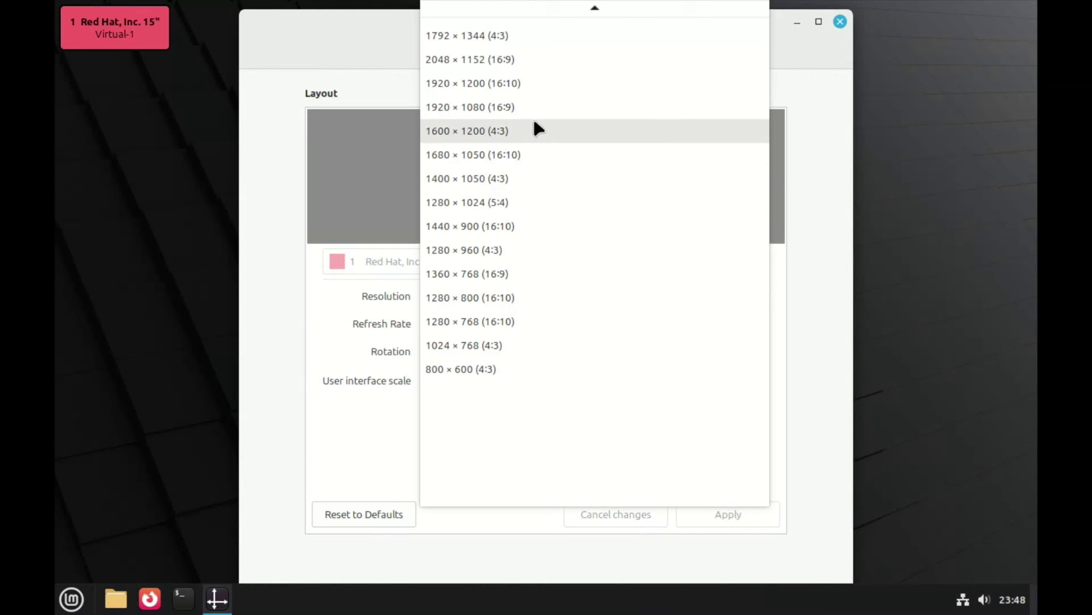
pyautogui.click(487, 106)
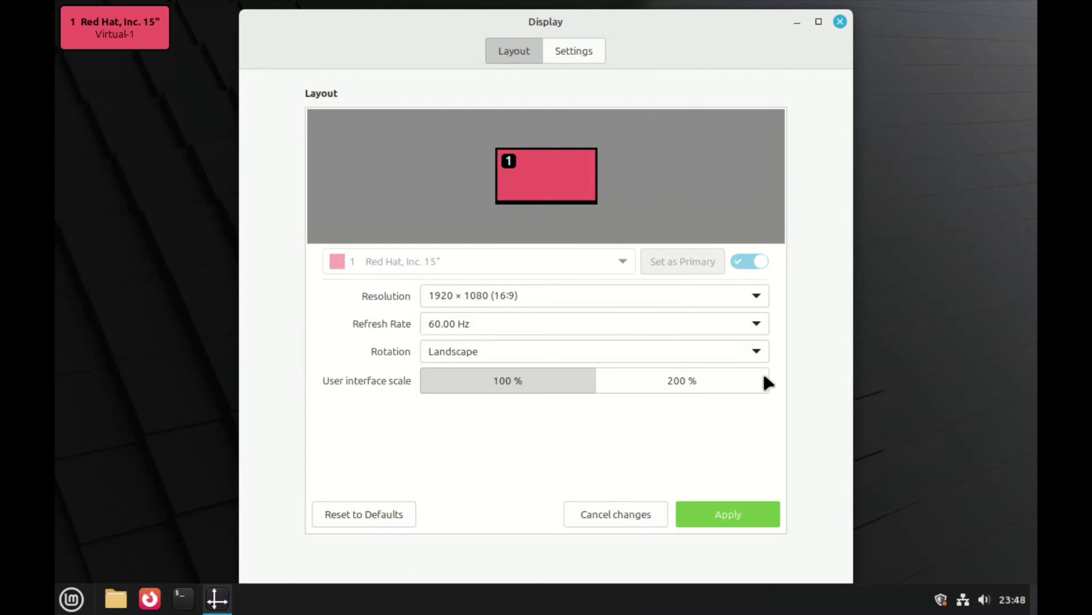
pyautogui.click(722, 522)
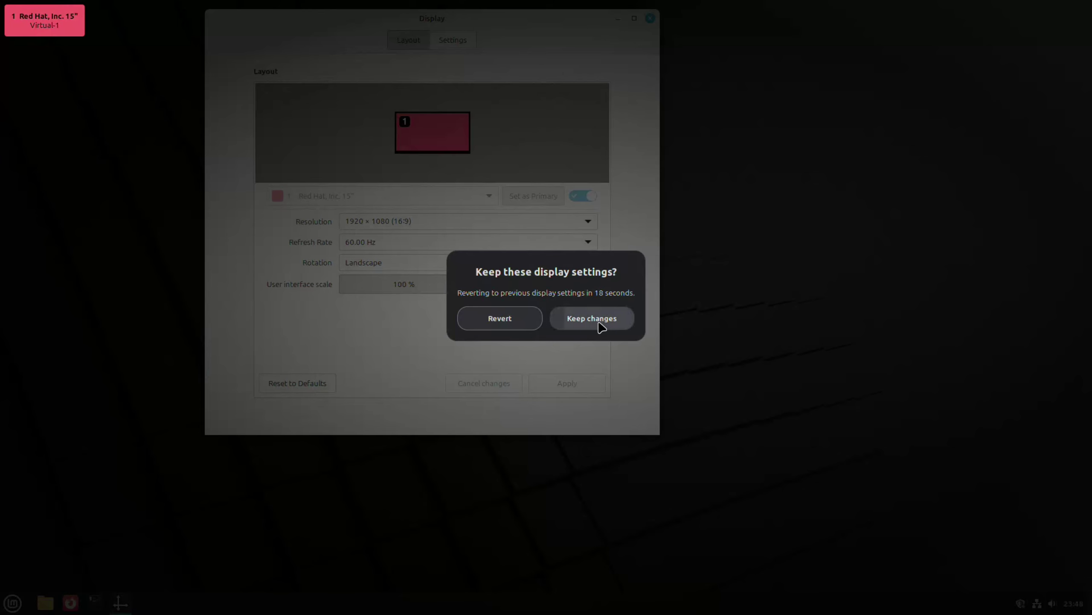
pyautogui.click(602, 325)
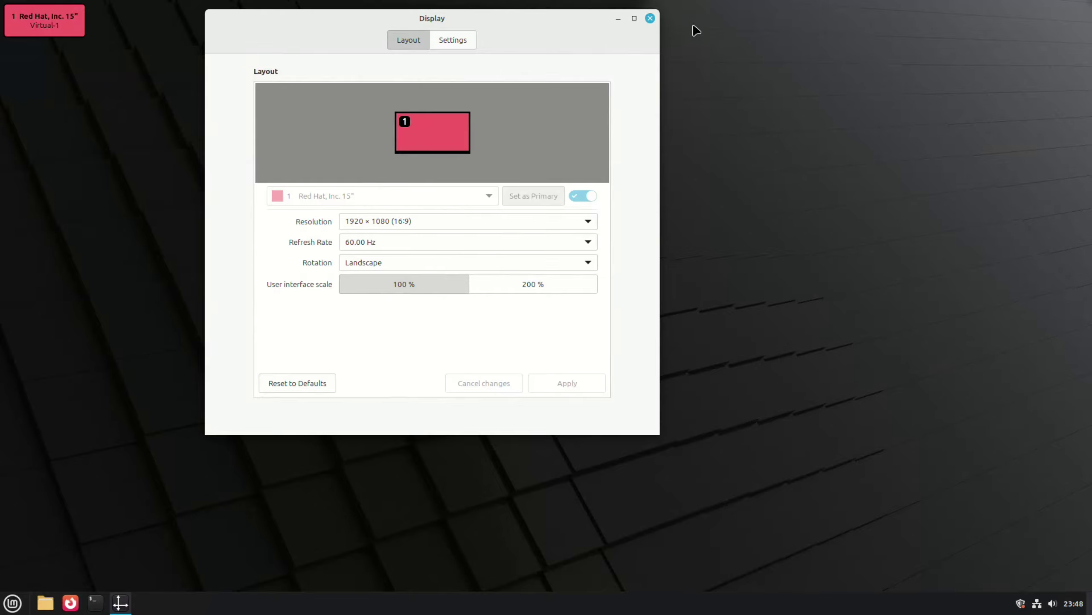
pyautogui.click(434, 42)
pyautogui.click(429, 42)
pyautogui.click(649, 18)
# Accept the Update Manager's welcome page and close the Update Manager without applying the update
pyautogui.rightClick(366, 91)
pyautogui.click(632, 161)
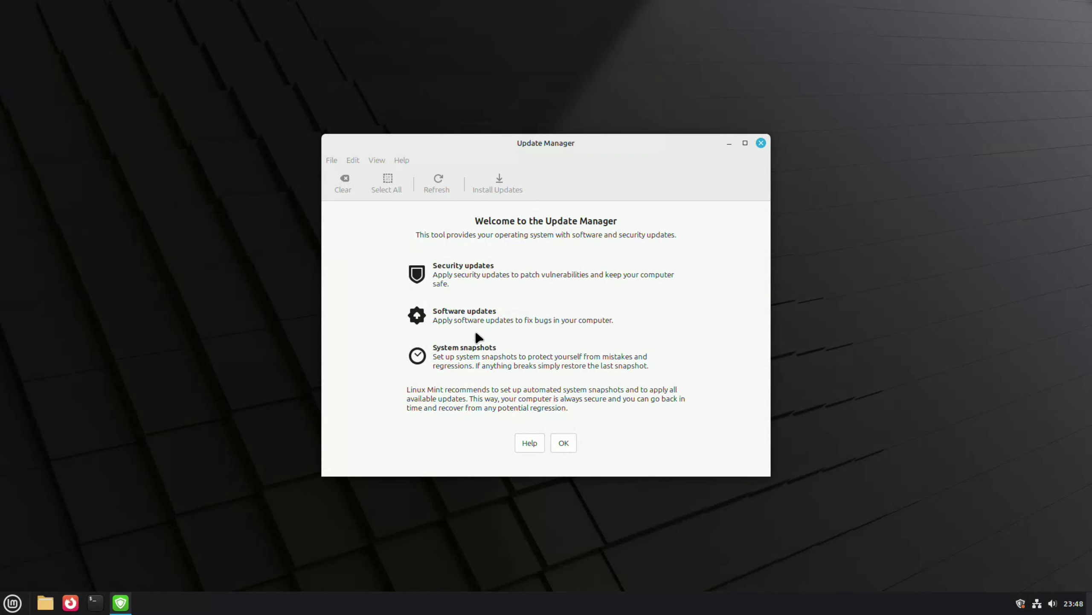
pyautogui.click(564, 443)
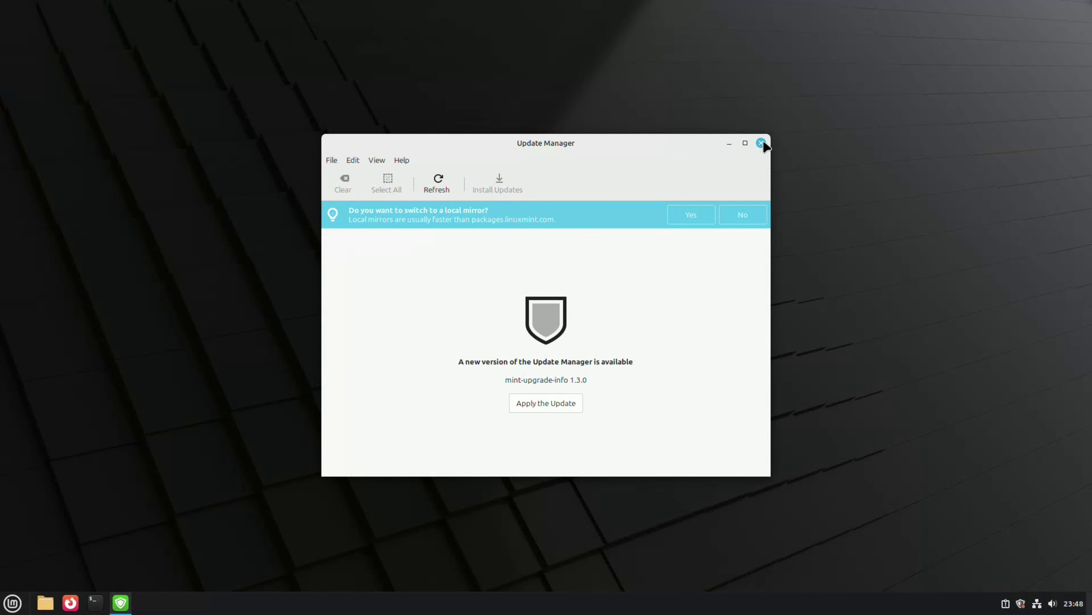
pyautogui.click(760, 143)
# Examine the guest's file manager locations, including the home folders, File System, Trash and Network, for the shared folder
pyautogui.click(45, 602)
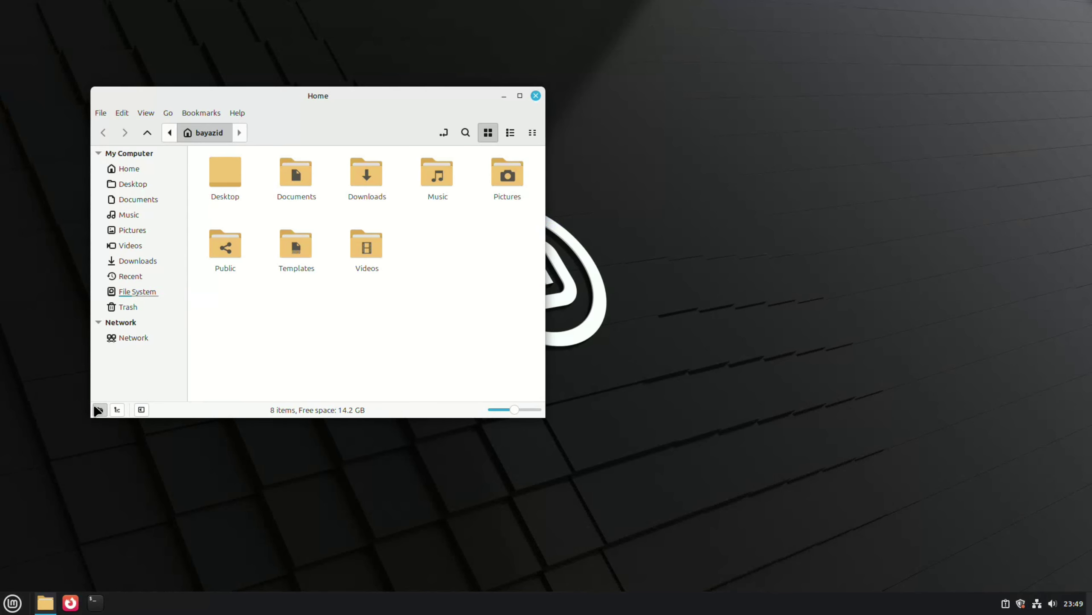
pyautogui.click(134, 172)
pyautogui.click(136, 183)
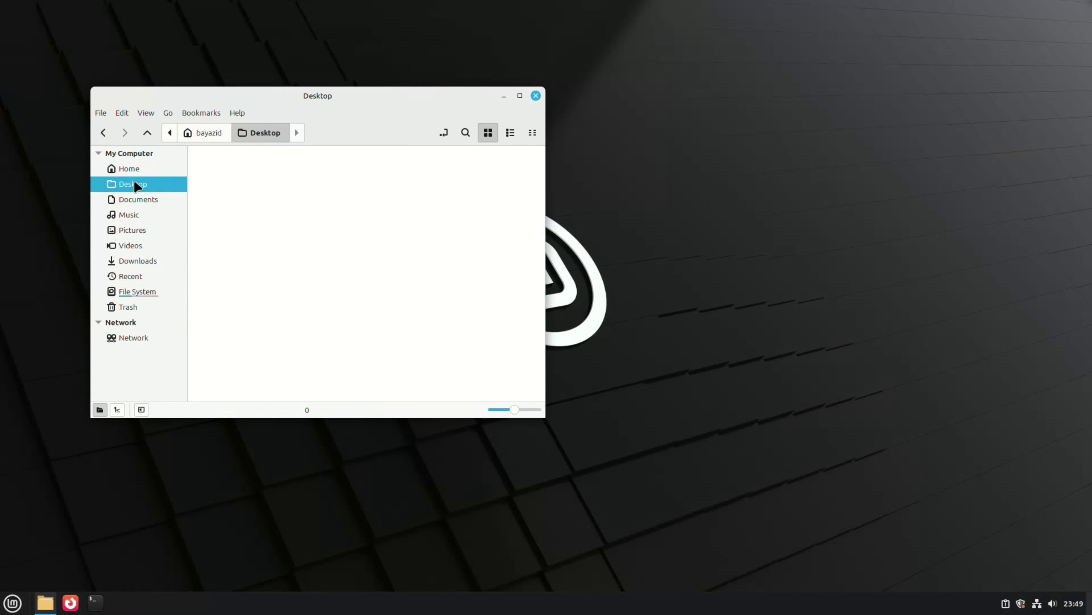
pyautogui.click(137, 199)
pyautogui.click(137, 219)
pyautogui.click(134, 233)
pyautogui.click(133, 248)
pyautogui.click(135, 263)
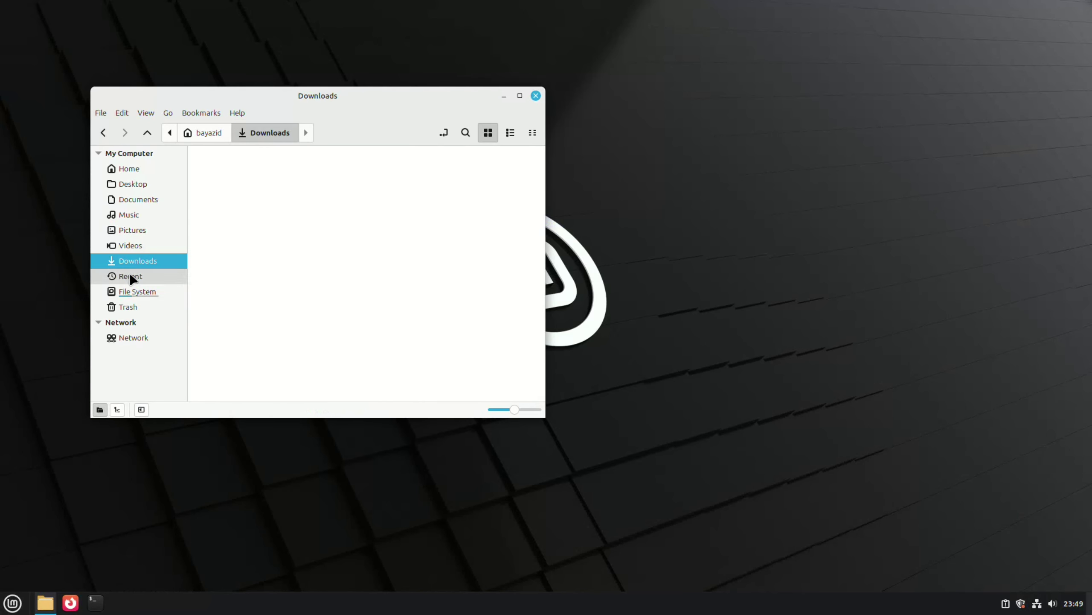
pyautogui.click(133, 278)
pyautogui.click(135, 293)
pyautogui.scroll(-3, 331, 293)
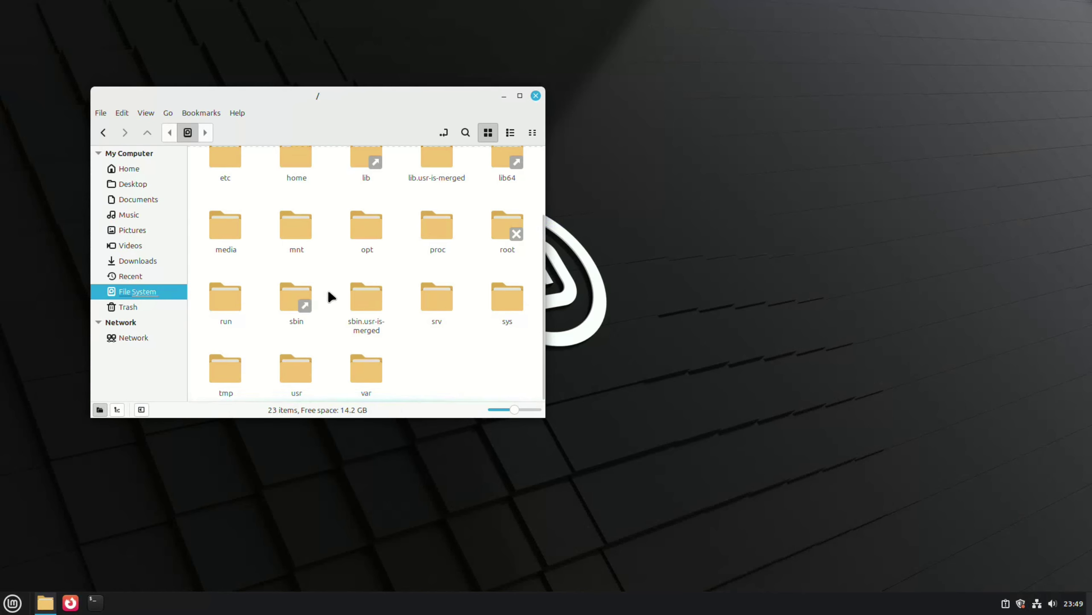
pyautogui.scroll(3, 332, 293)
pyautogui.doubleClick(300, 248)
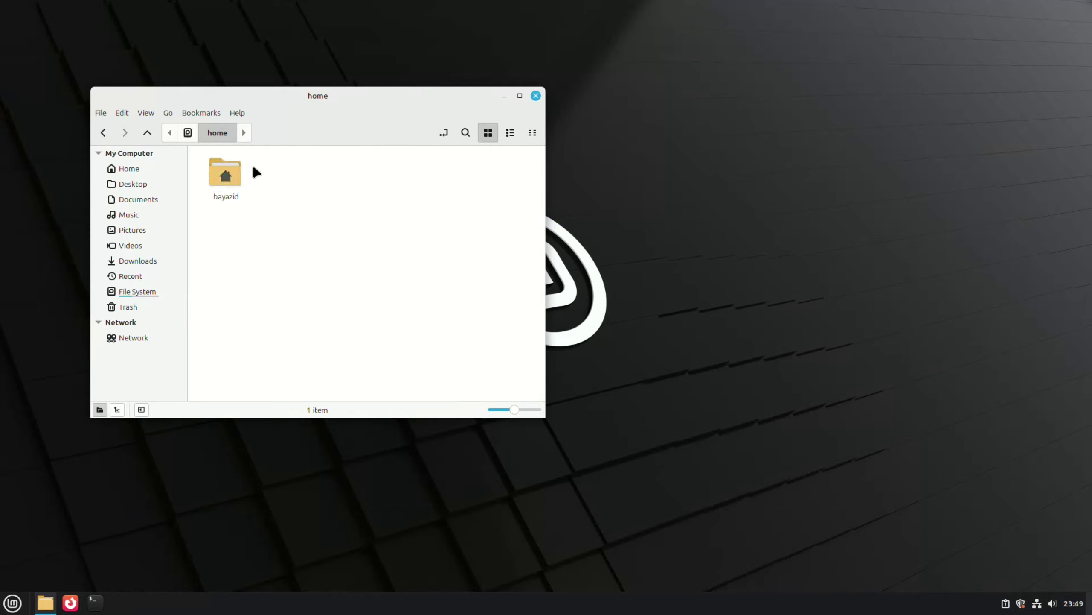
pyautogui.click(126, 307)
pyautogui.click(131, 337)
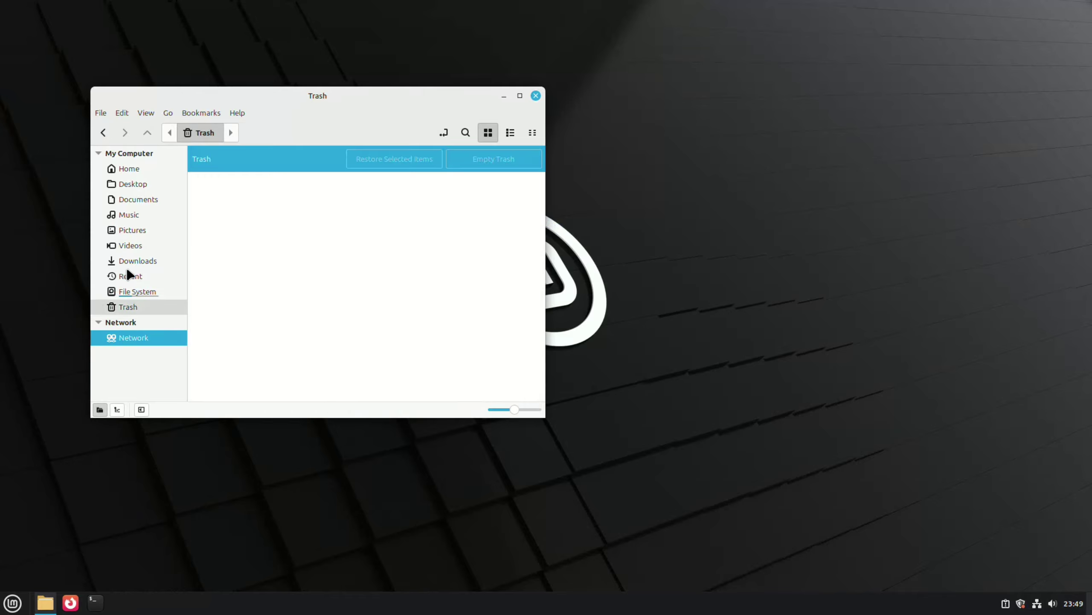
pyautogui.click(129, 168)
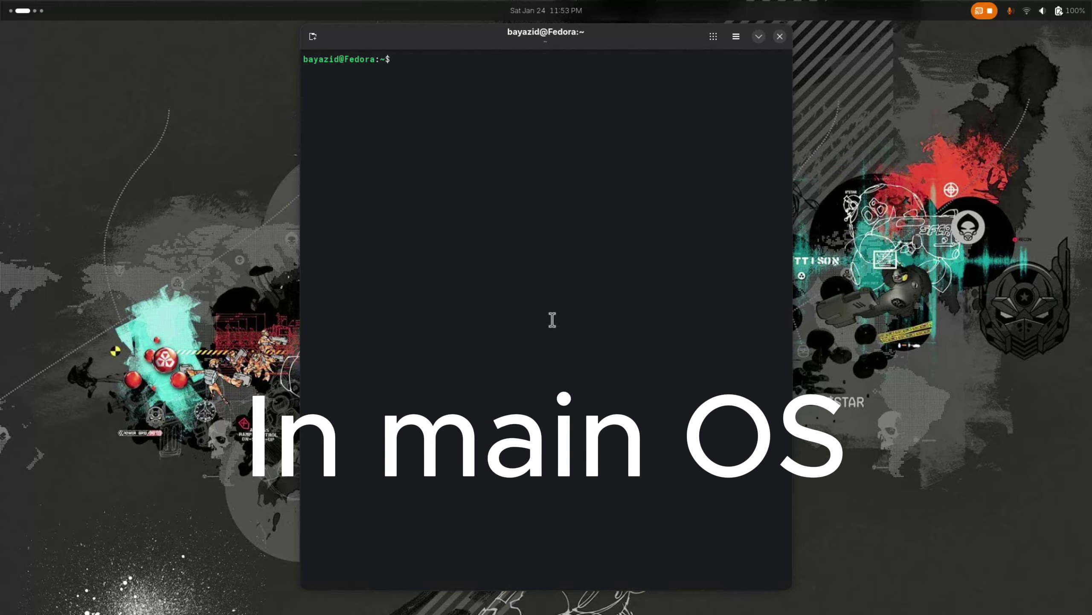
# Switch to the host's terminal, run sudo dnf install virtiofsd and enter the account password to authorize it
pyautogui.write('sudo')
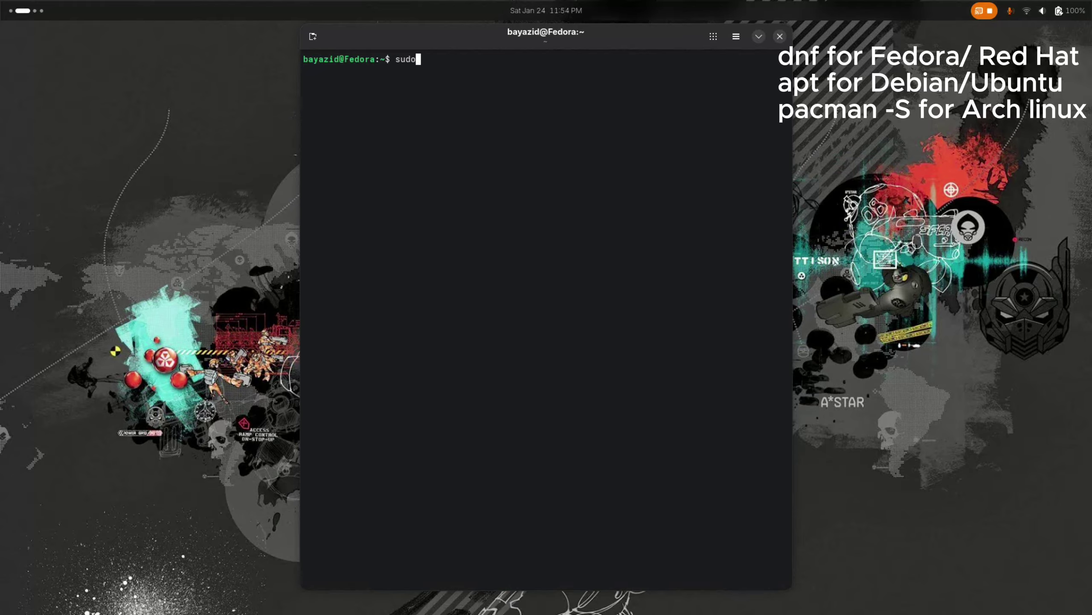
pyautogui.write(' dnf install virtiofsd')
pyautogui.press('Return')
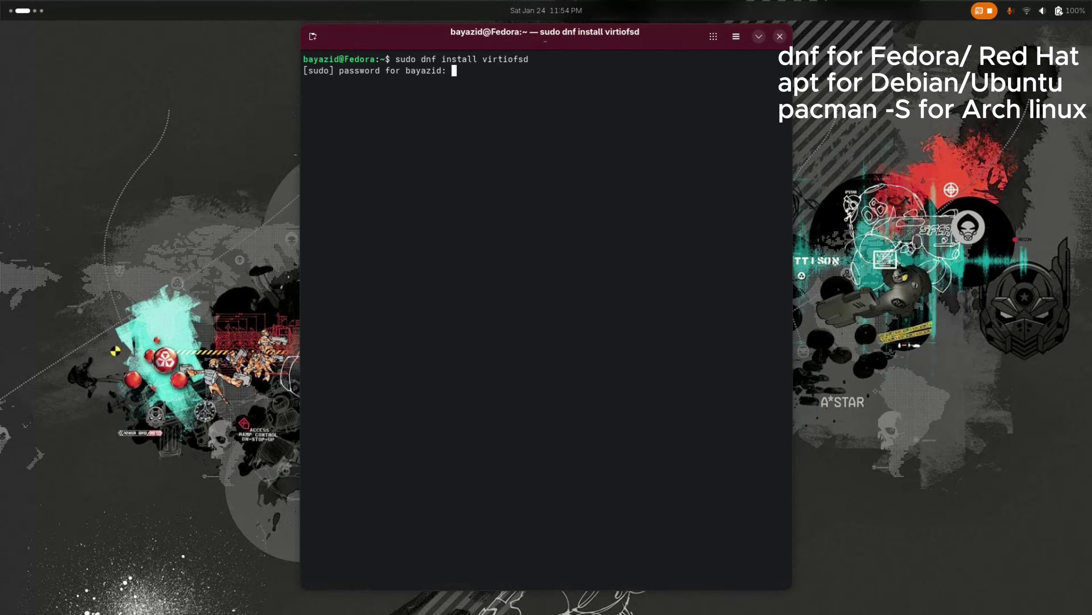
pyautogui.press('Return')
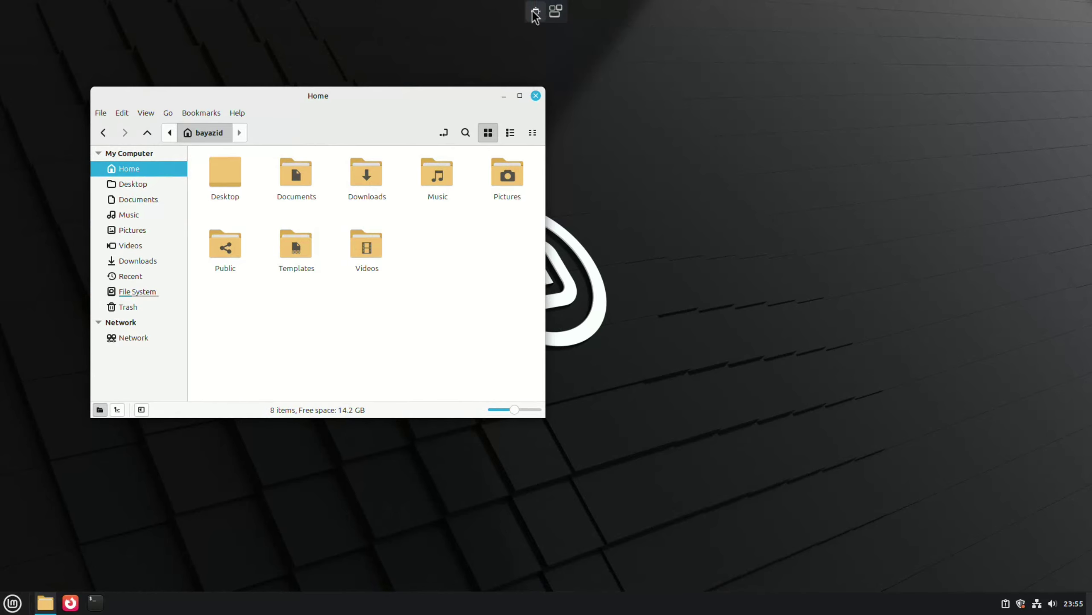
# Check the virtual machine's filesystem share and shared-memory settings in its hardware details, and return to the full-screen guest display
pyautogui.click(543, 19)
pyautogui.click(213, 109)
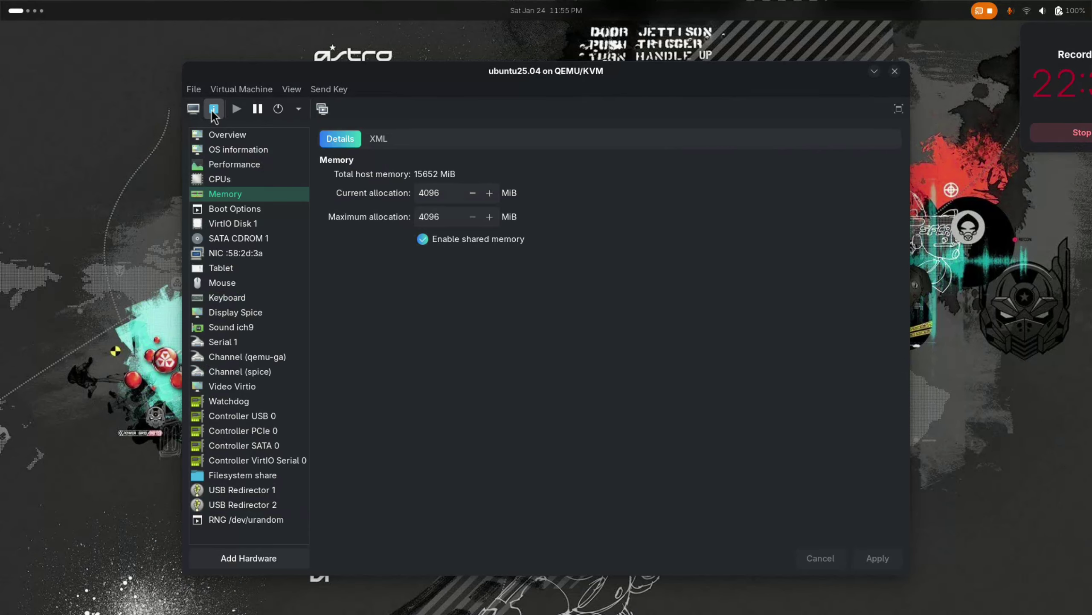
pyautogui.click(229, 476)
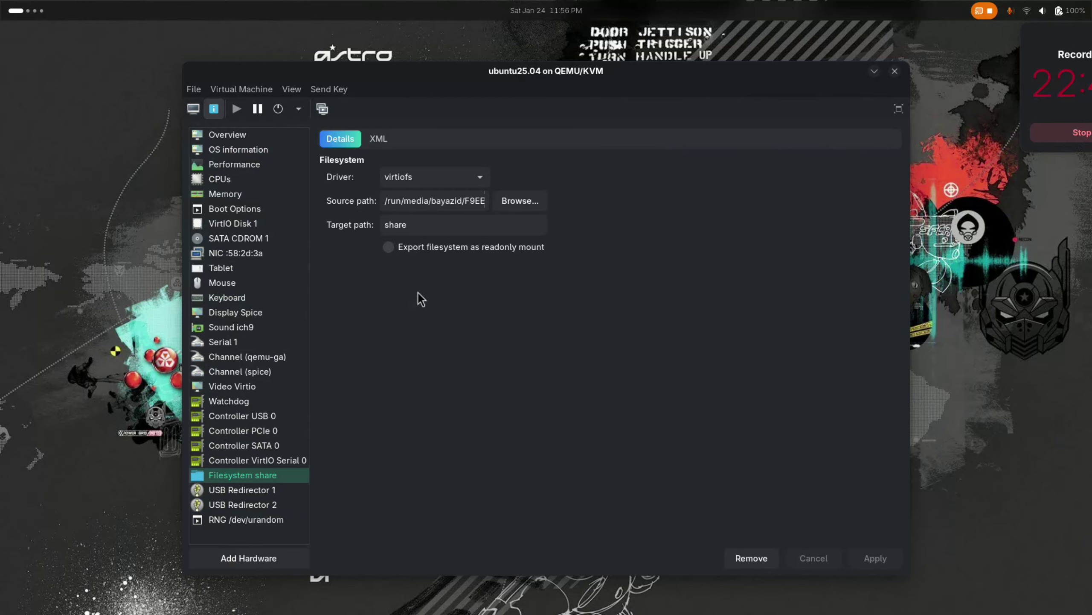
pyautogui.click(261, 194)
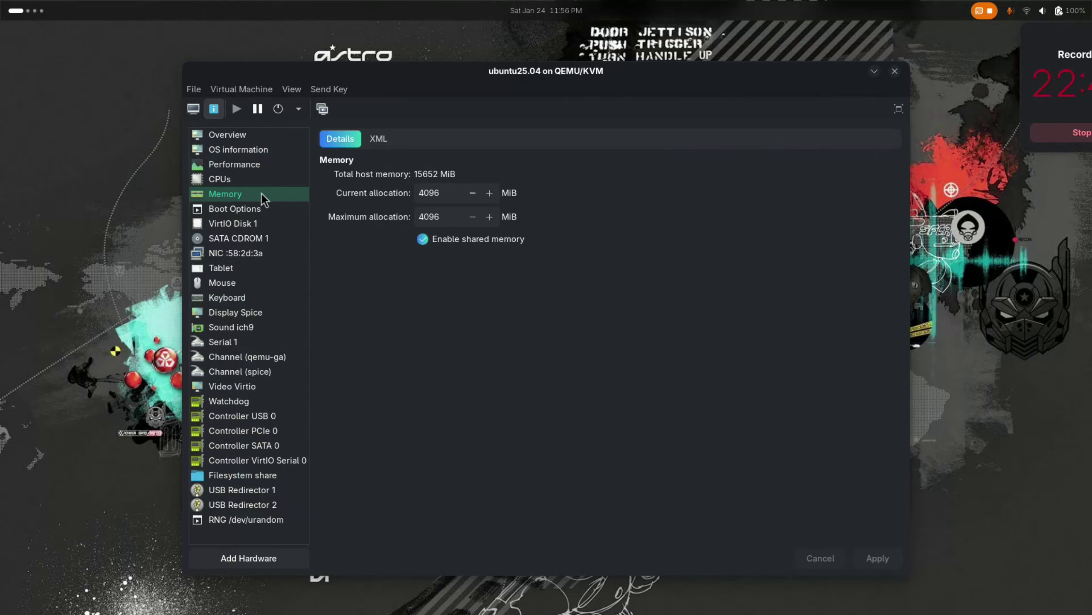
pyautogui.click(193, 108)
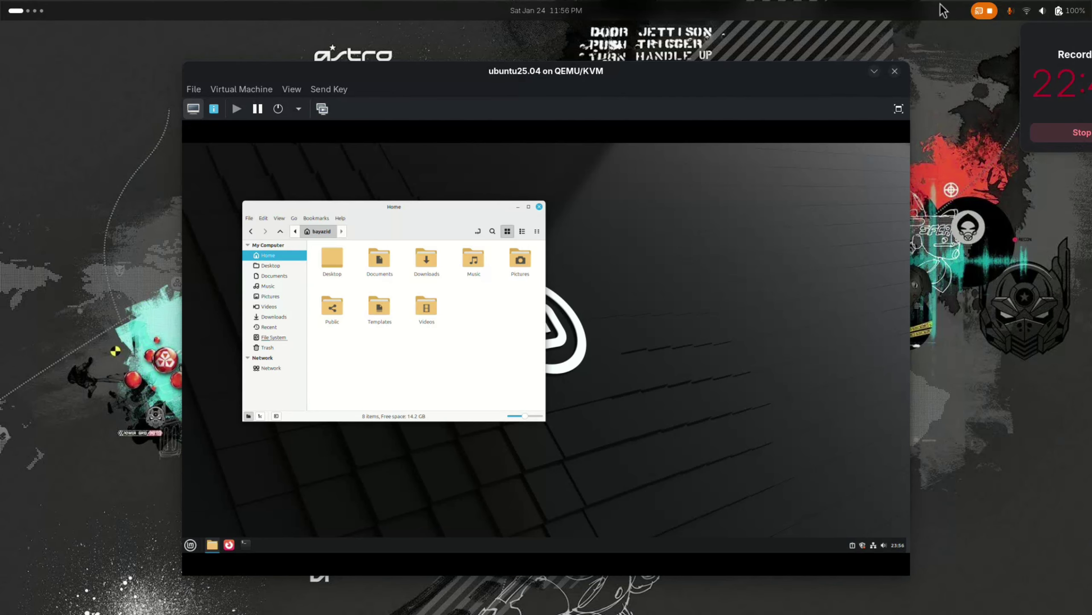
pyautogui.click(899, 109)
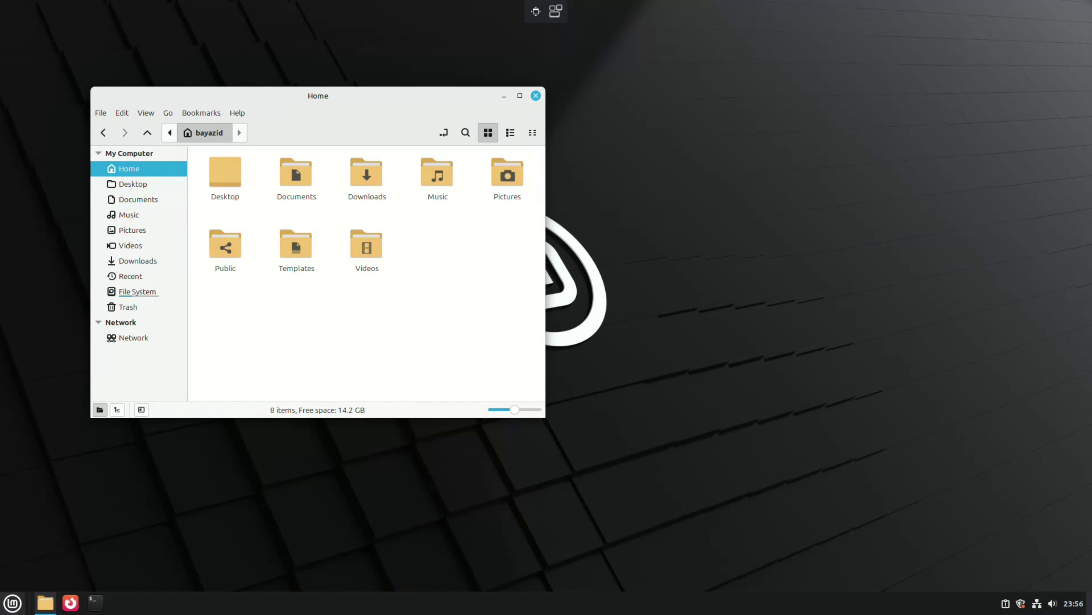
# Open a terminal in the guest, run sudo mkdir ~/shared and enter the account password to authorize it
pyautogui.hotkey('ctrl', 'alt', 't')
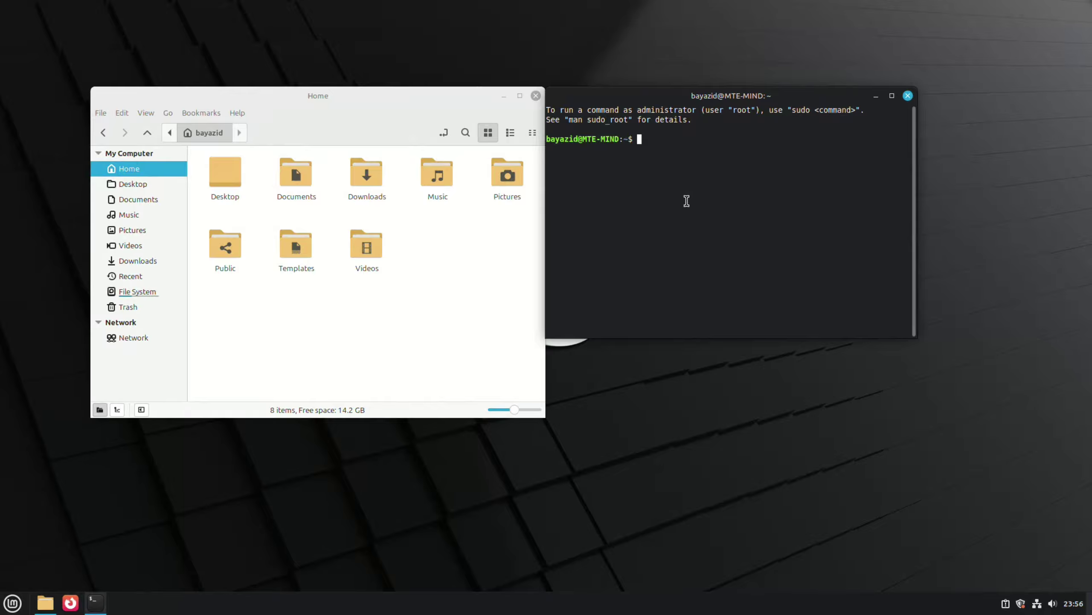
pyautogui.write('sudo mkdir ~/shared')
pyautogui.press('Return')
pyautogui.write('*******')
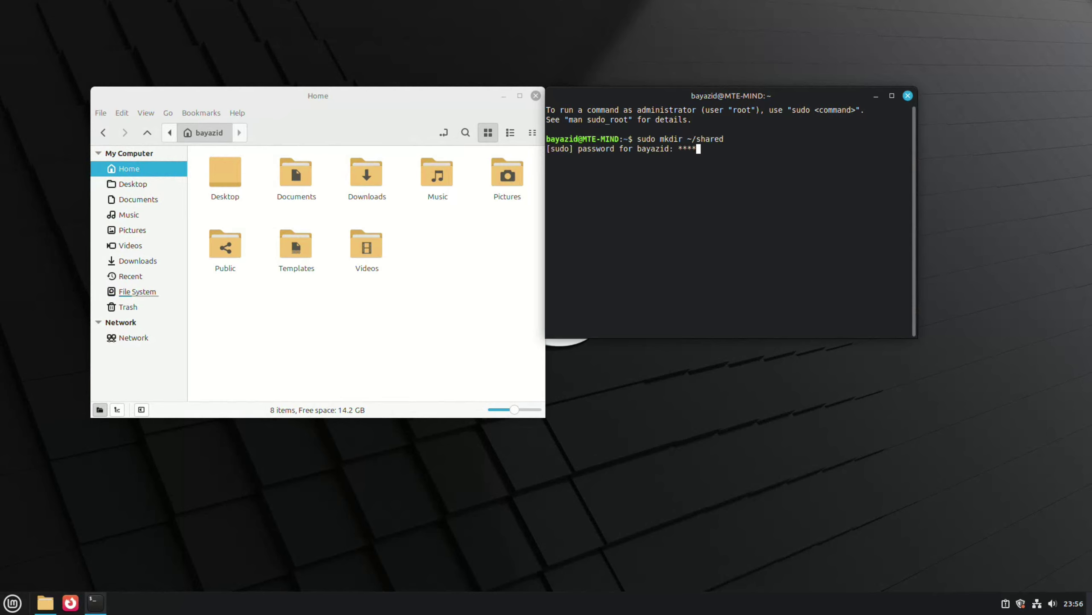
pyautogui.press('Return')
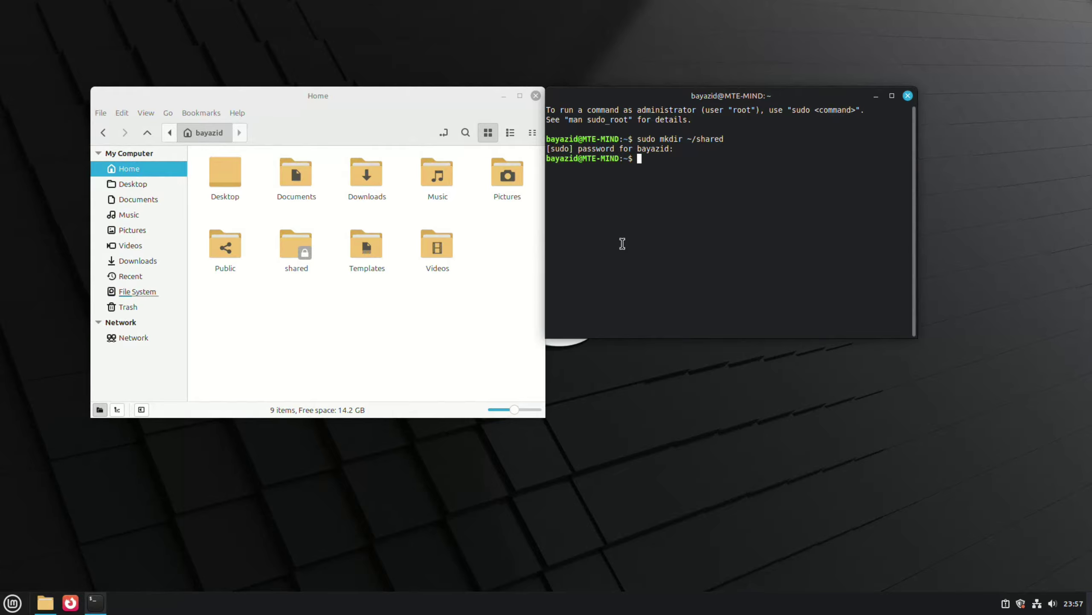
# Open /etc/fstab in nano with sudo and start a new entry on the last line with the filesystem name share
pyautogui.write('sudo nano /')
pyautogui.press('BackSpace')
pyautogui.write('etc/fst')
pyautogui.press('Tab')
pyautogui.press('Return')
pyautogui.press('Down')
pyautogui.press('Down')
pyautogui.press('Down')
pyautogui.press('Down')
pyautogui.press('Down')
pyautogui.press('Down')
pyautogui.press('Down')
pyautogui.press('Down')
pyautogui.press('Down')
pyautogui.press('Down')
pyautogui.press('Down')
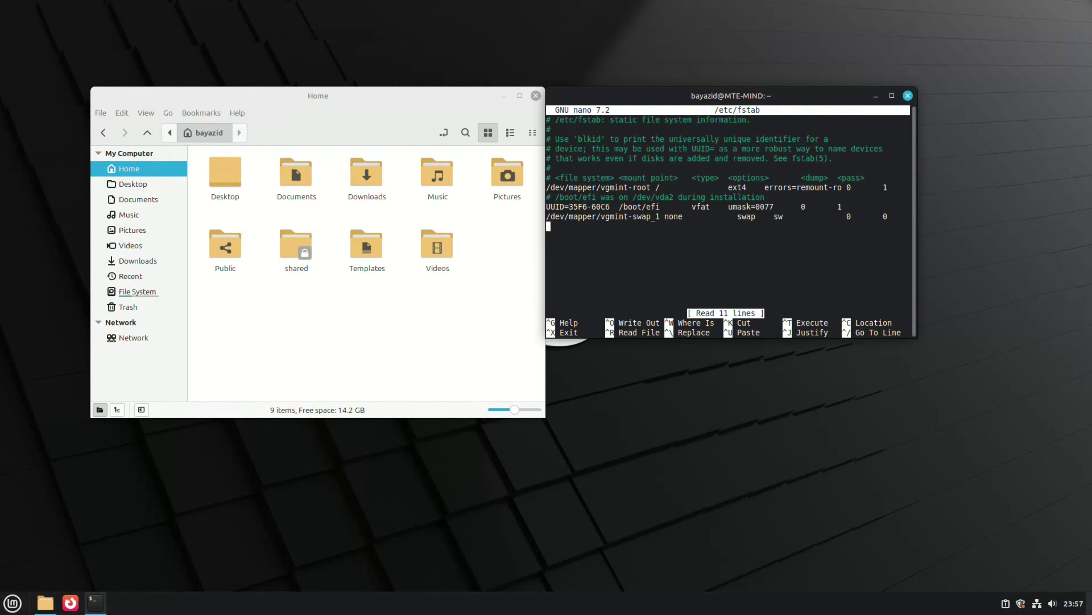
pyautogui.write('share')
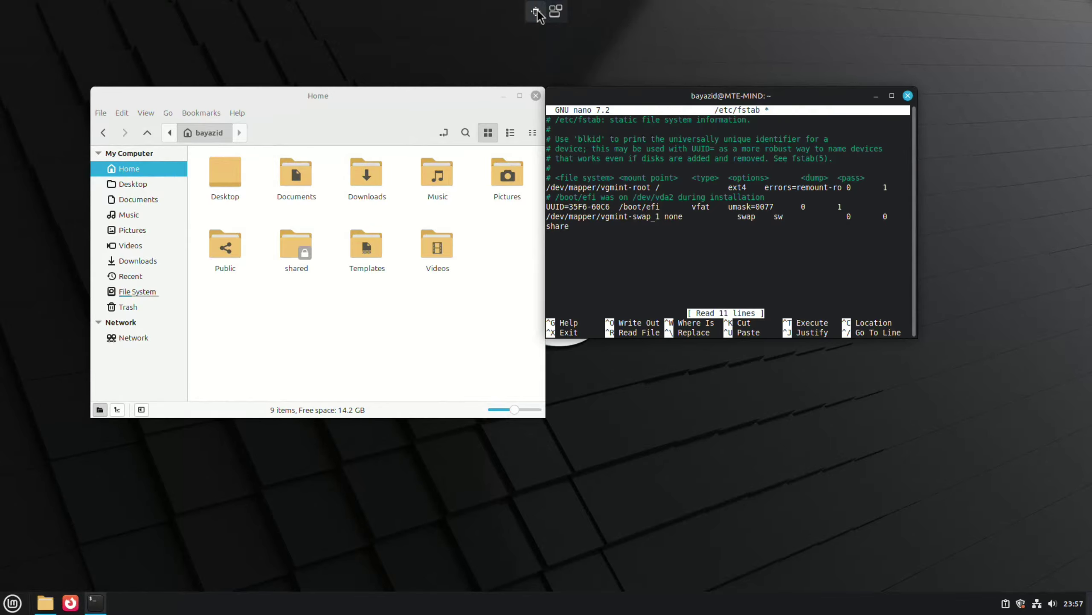
# Check the target path of the filesystem share in the virtual machine's hardware details, and return to the full-screen guest display
pyautogui.click(521, 19)
pyautogui.click(214, 108)
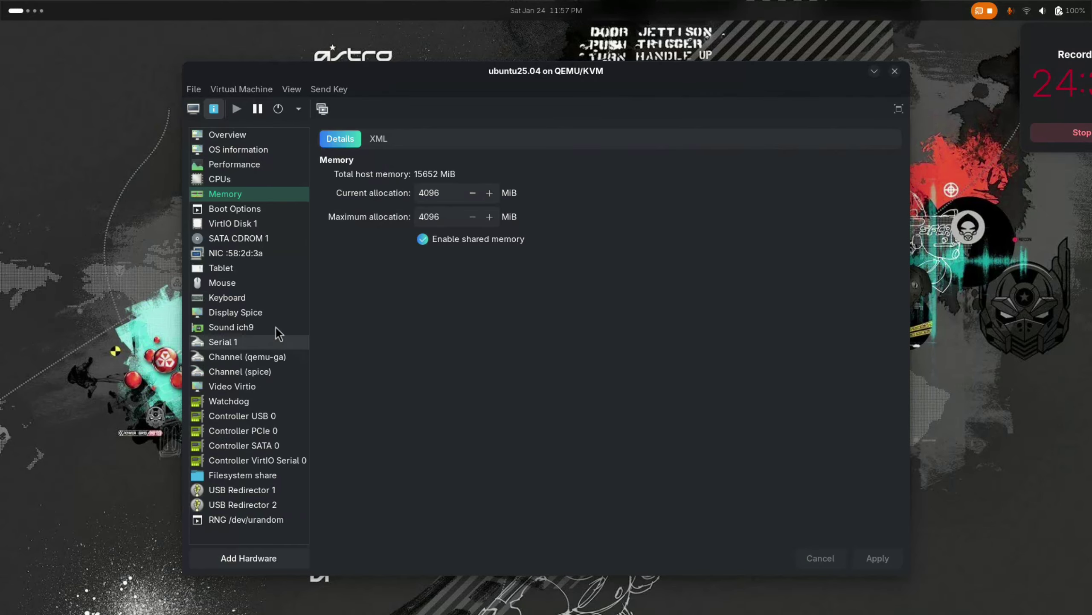
pyautogui.click(231, 476)
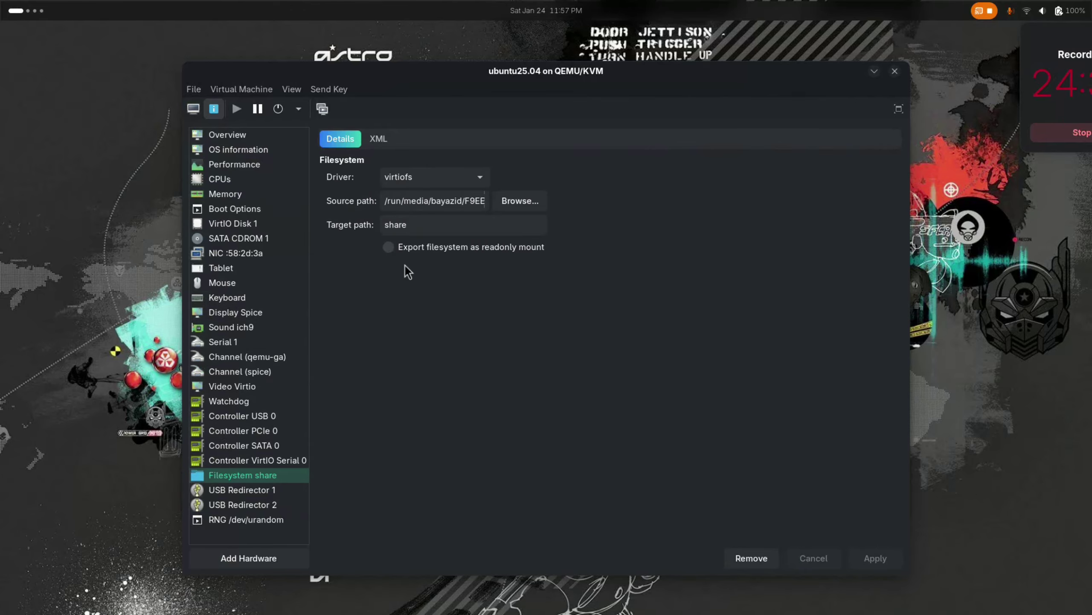
pyautogui.click(195, 110)
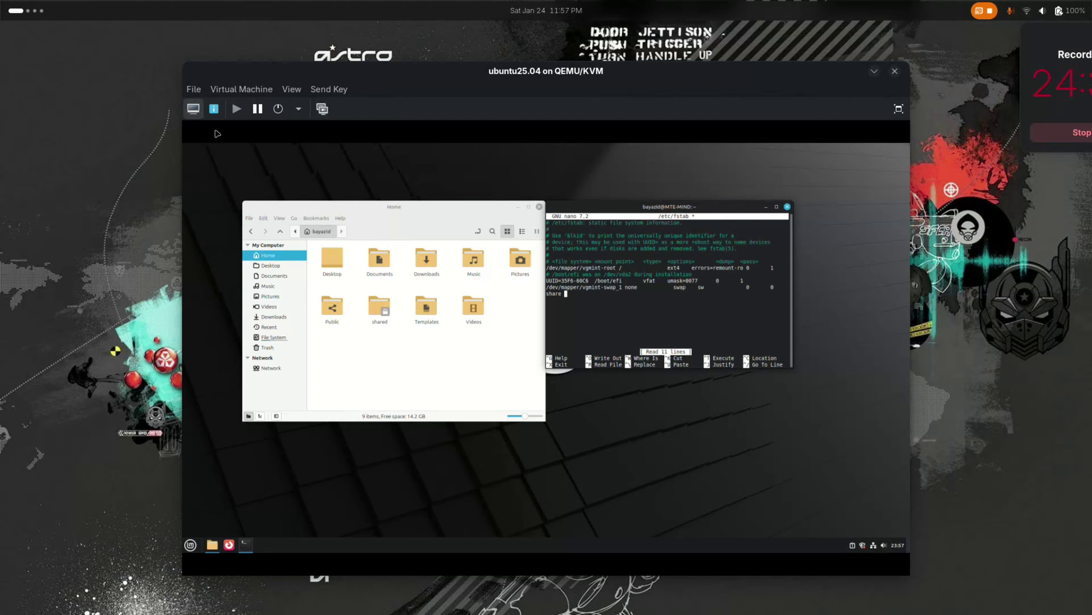
pyautogui.click(898, 109)
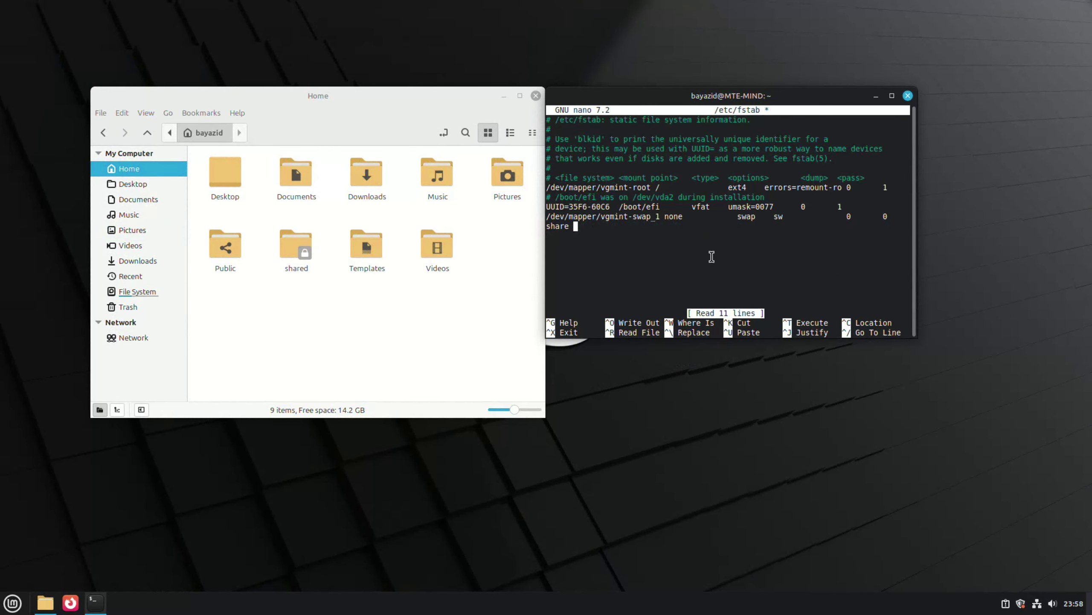
# Complete the share entry in /etc/fstab with /home/shared virtiofs defaults 0 0, and save and exit nano
pyautogui.write('/home/')
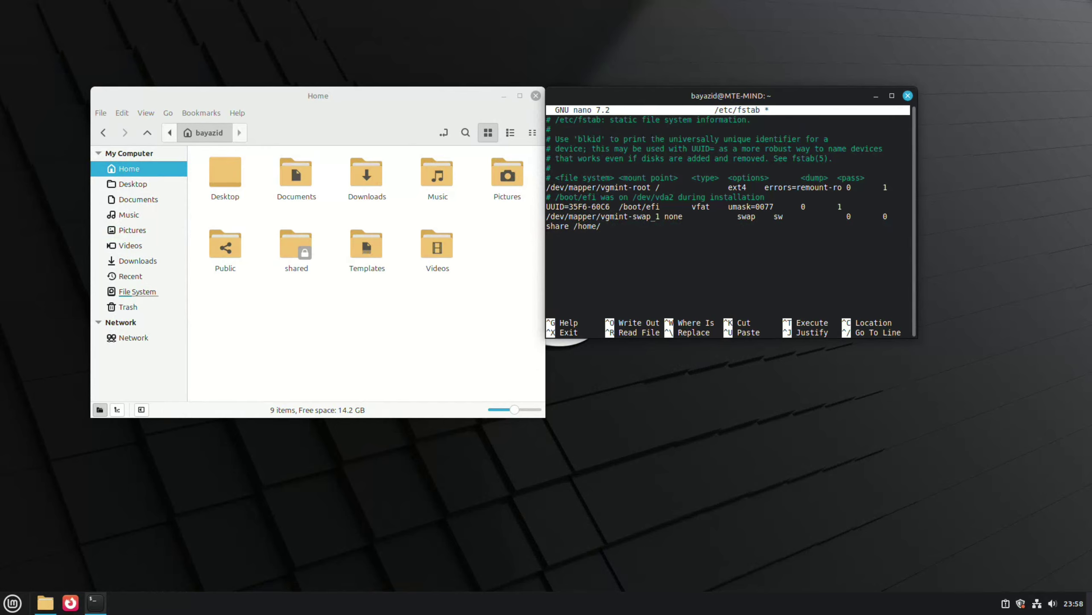
pyautogui.write('shared')
pyautogui.write('virtiofs de')
pyautogui.write('faults 0 0')
pyautogui.hotkey('ctrl', 'x')
pyautogui.press('y')
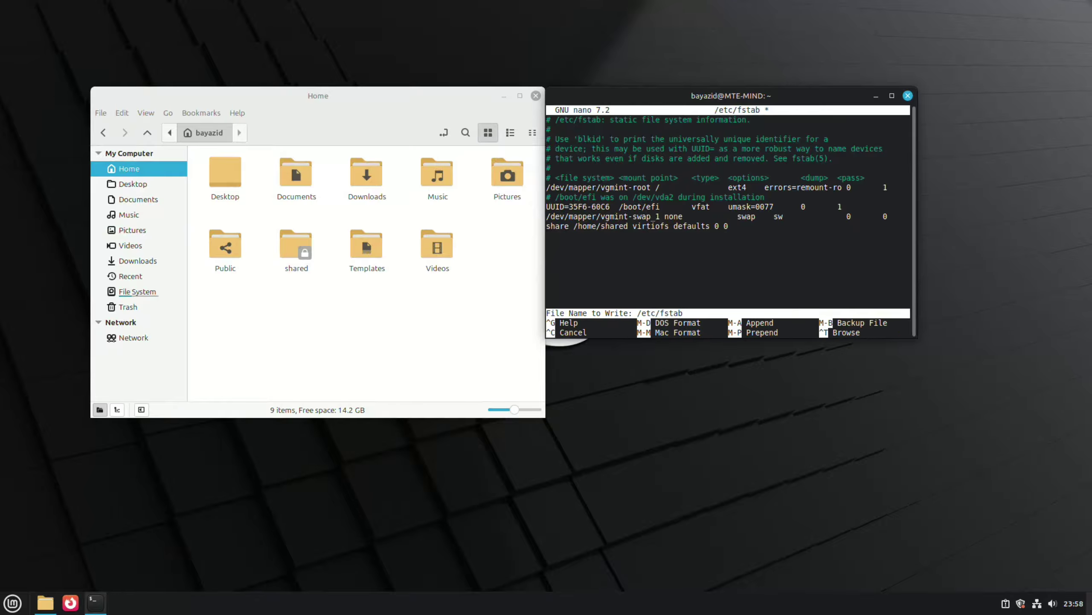
pyautogui.press('Return')
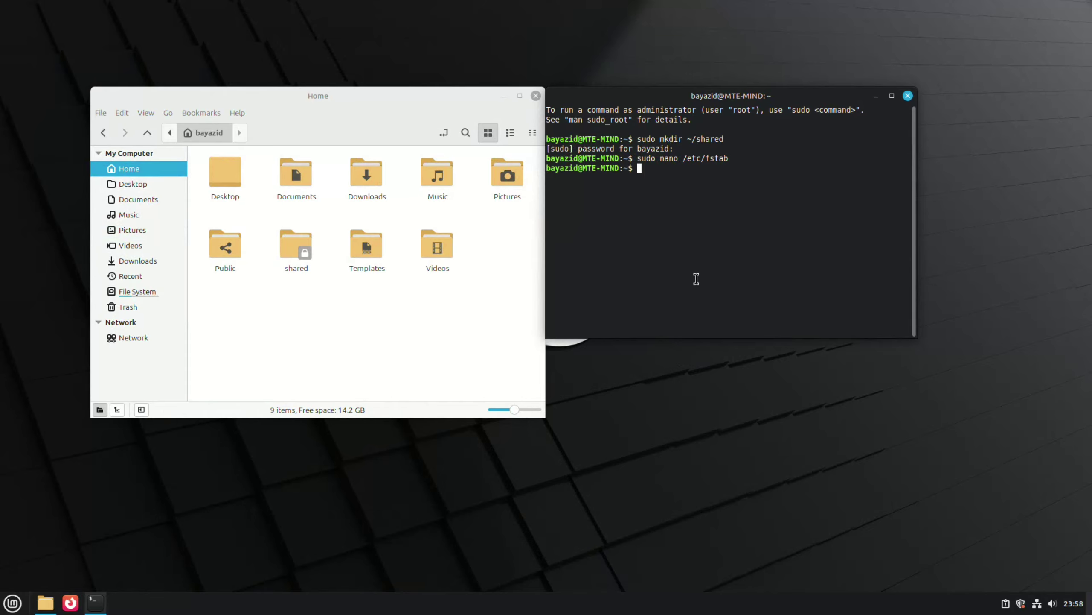
# Reopen /etc/fstab with sudo nano, insert the account's user name between /home and /shared in the share entry, and save the file
pyautogui.press('Up')
pyautogui.press('Return')
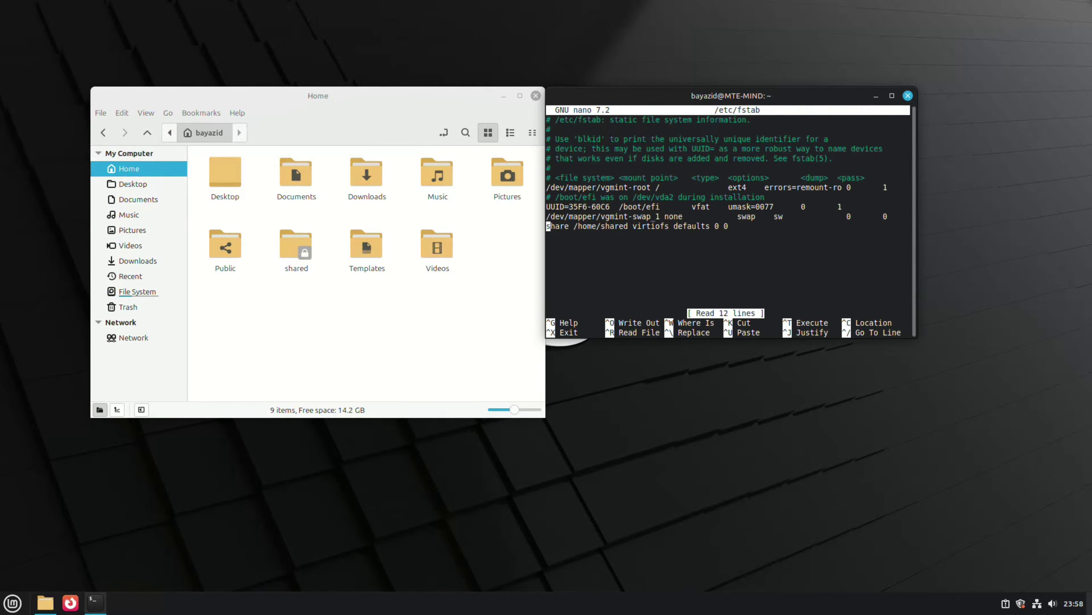
pyautogui.hotkey('ctrl', 'Right')
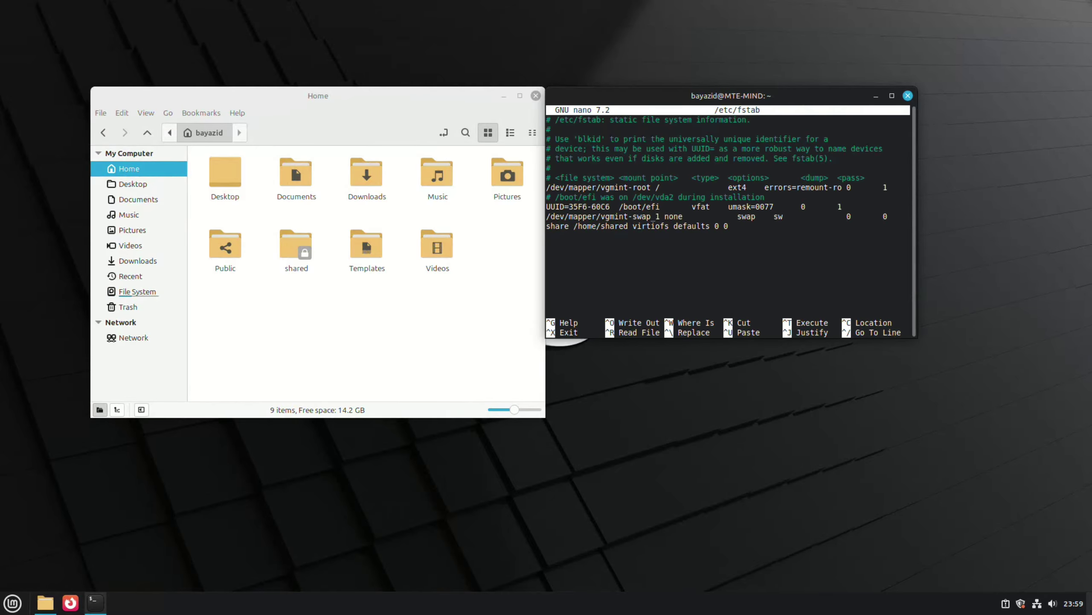
pyautogui.write('/bayazid')
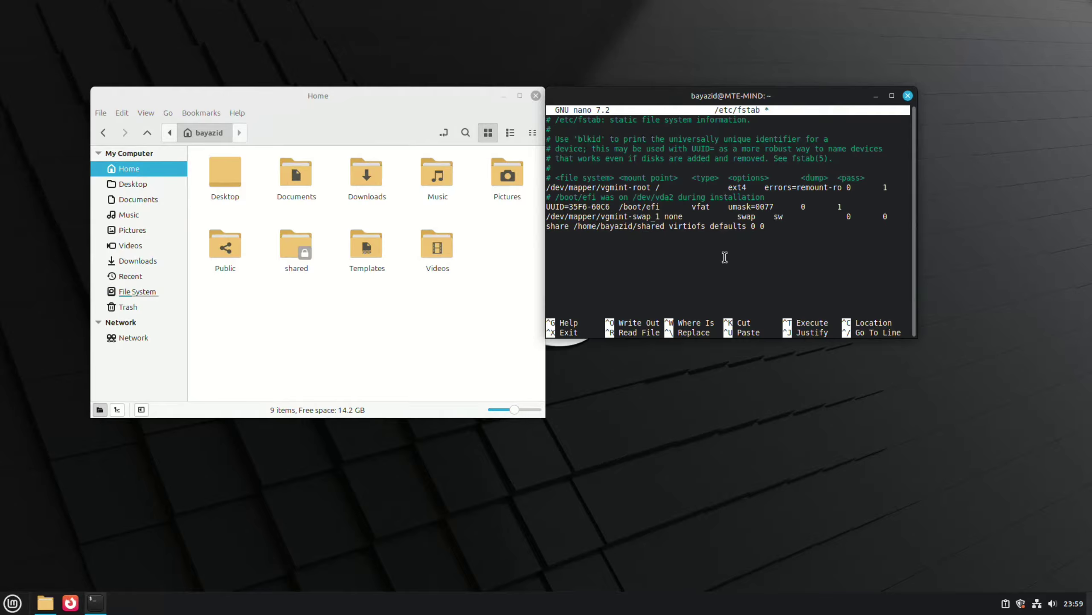
pyautogui.hotkey('ctrl', 'x')
pyautogui.press('y')
pyautogui.press('Return')
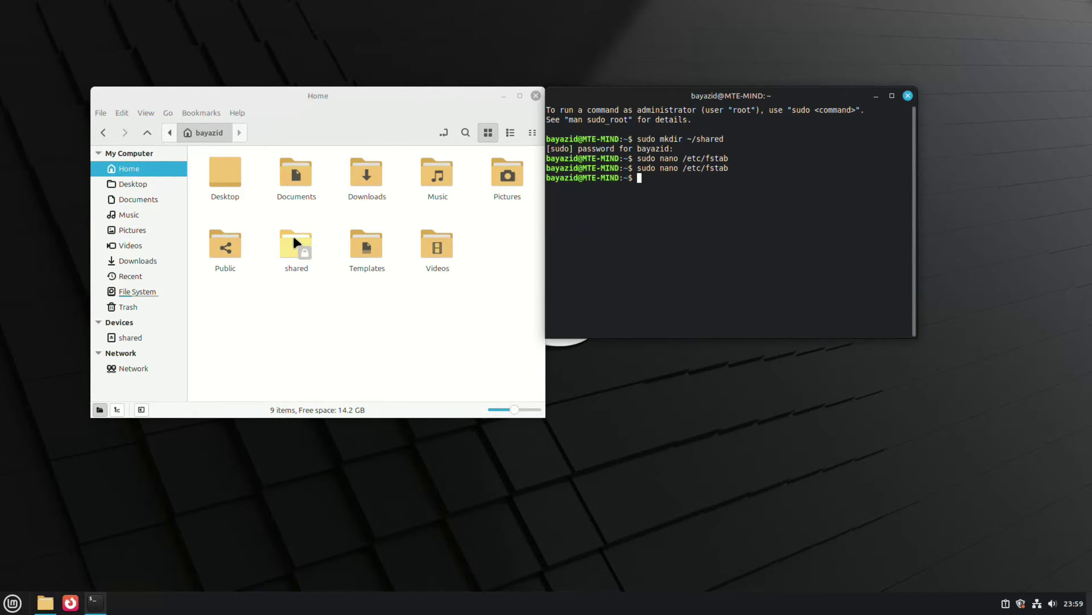
# Look inside the shared folder, return to the home folder, and mount all fstab entries with sudo mount -a
pyautogui.doubleClick(295, 244)
pyautogui.click(205, 132)
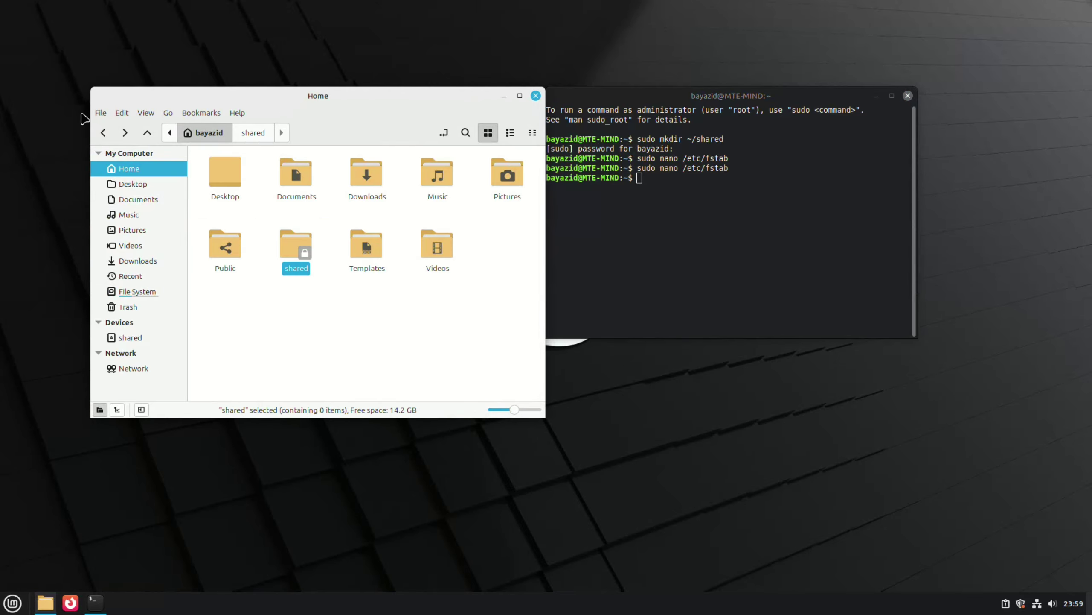
pyautogui.click(674, 207)
pyautogui.write('sudo mount -a')
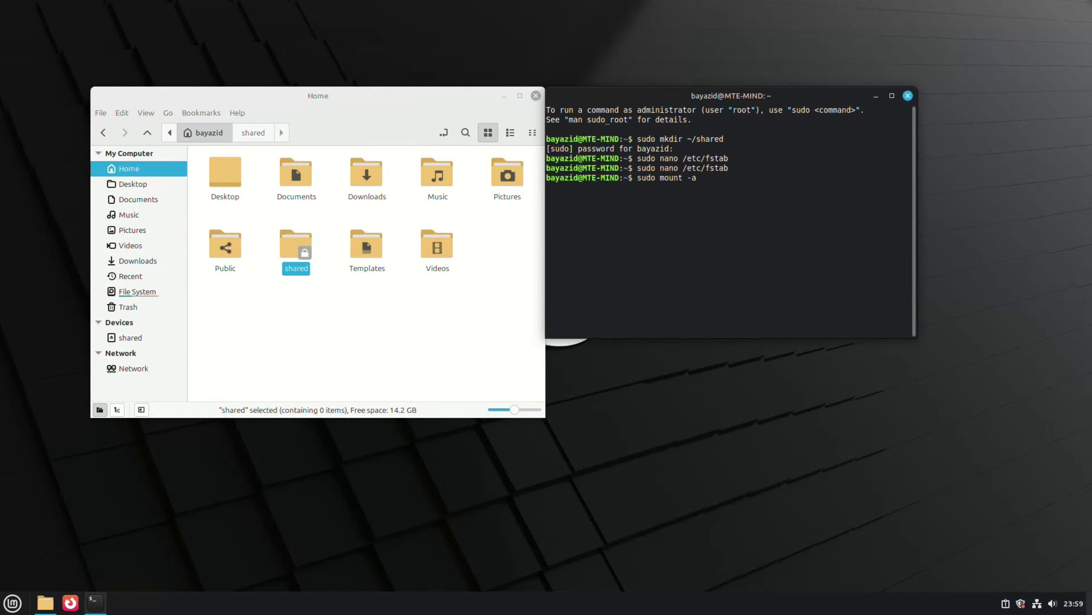
pyautogui.press('Return')
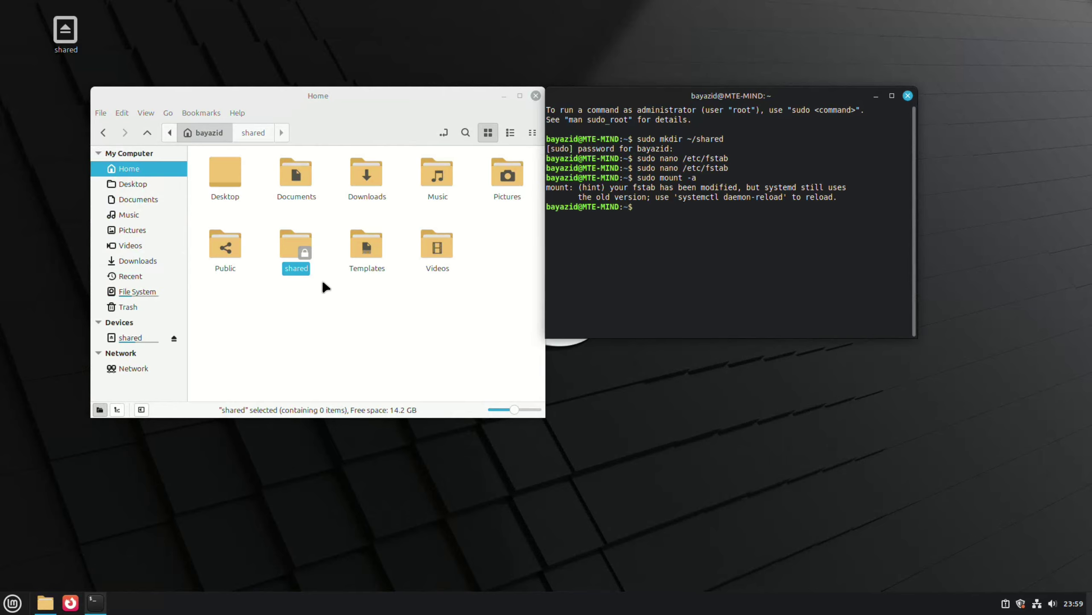
# Examine the contents of the mounted shared folder and its Study subfolder, and return to the home folder
pyautogui.doubleClick(300, 249)
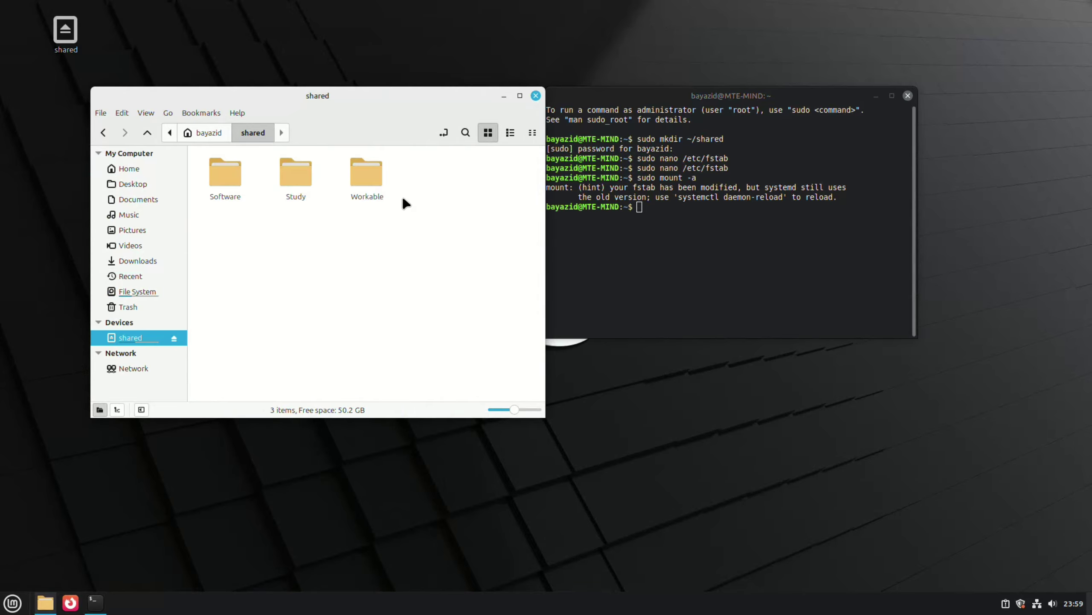
pyautogui.doubleClick(302, 176)
pyautogui.click(243, 132)
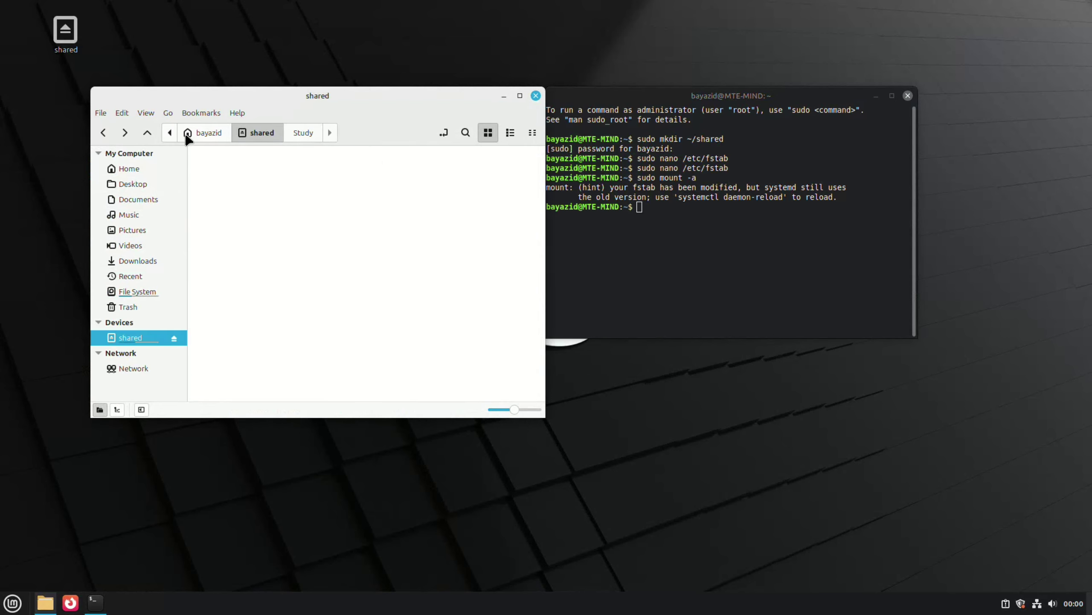
pyautogui.click(196, 132)
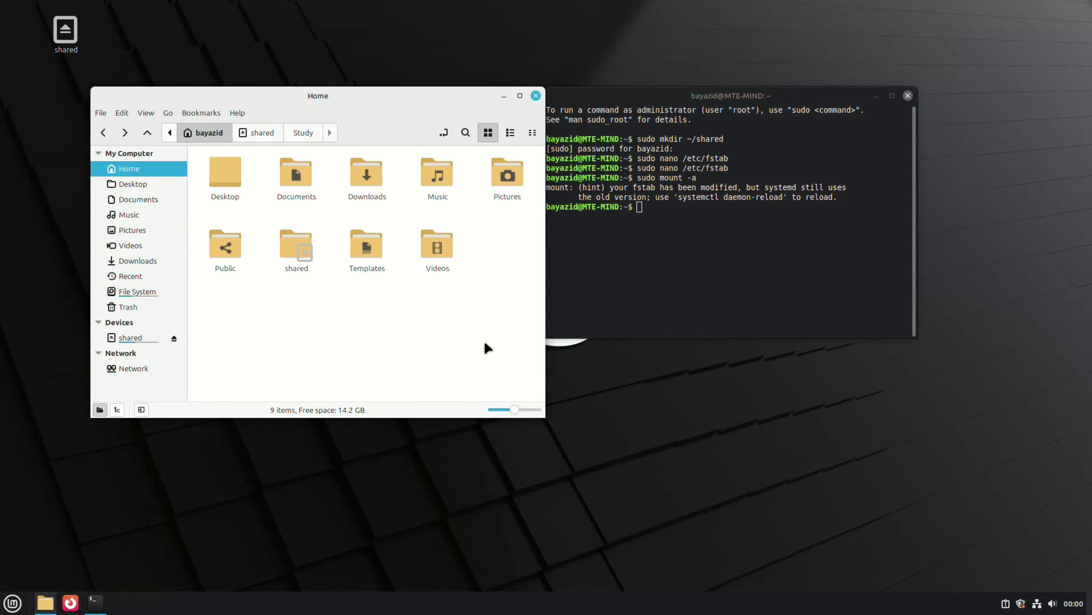